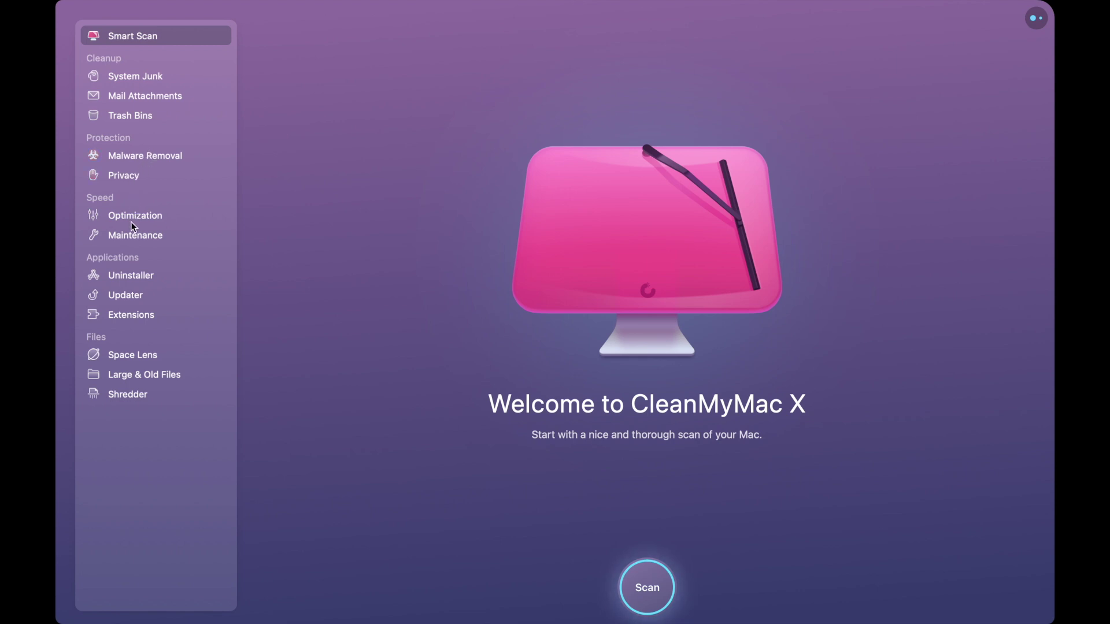
# - Run a Smart Scan that reports 6.14 GB of junk, no threats and 3 speed tasks
pyautogui.click(648, 588)
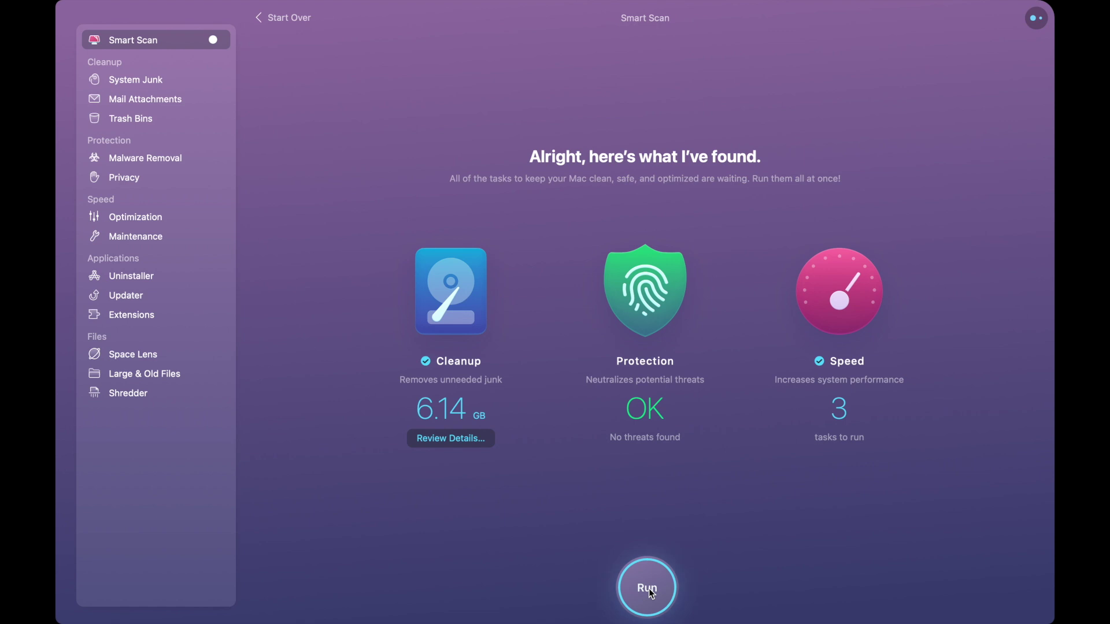
# - Inspect the System Junk details, including the 4.76 GB of User Cache Files, then start granting Full Disk Access
pyautogui.click(461, 441)
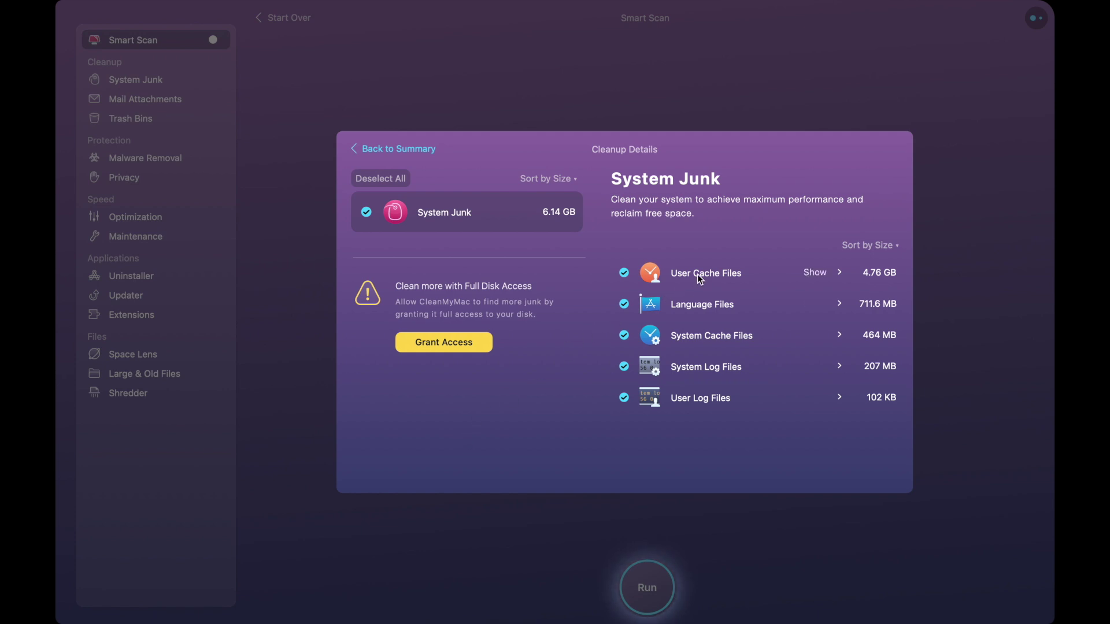
pyautogui.click(820, 274)
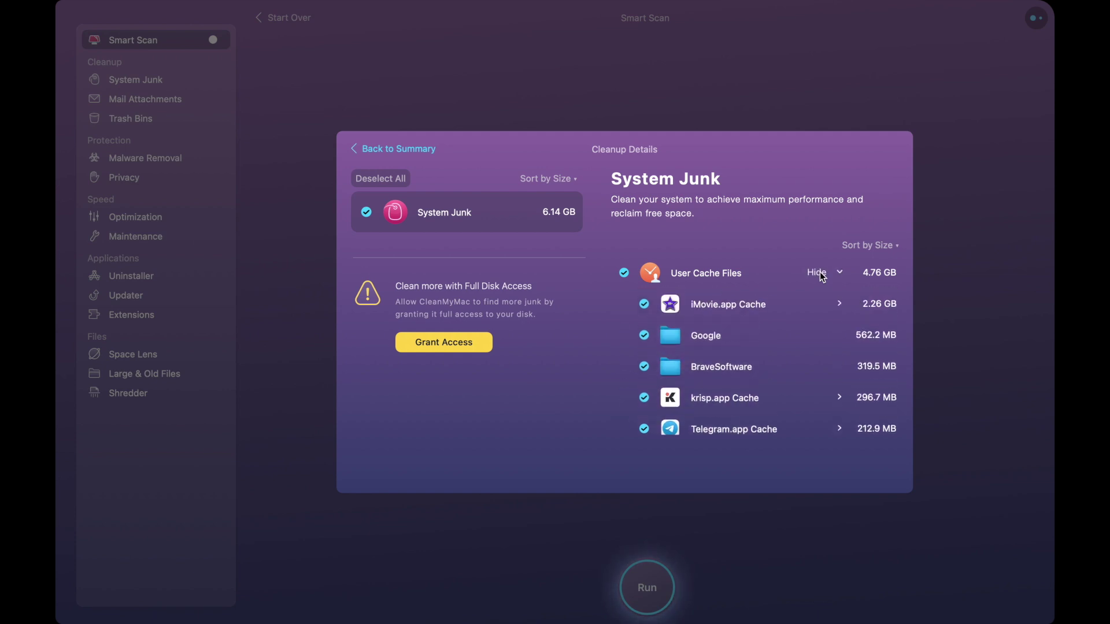
pyautogui.click(819, 274)
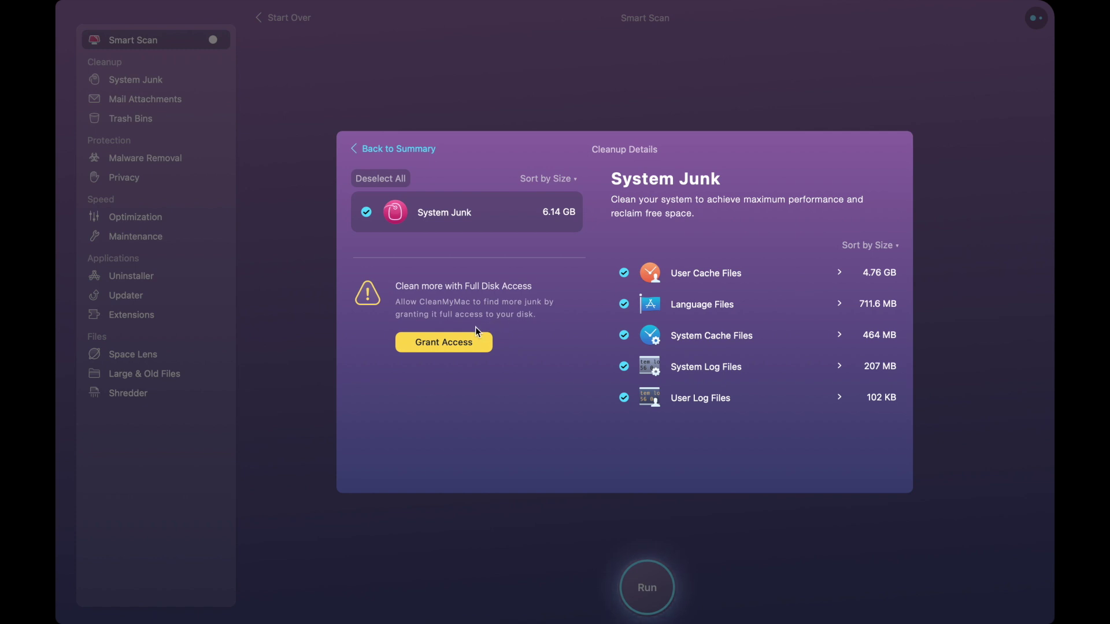
pyautogui.click(460, 342)
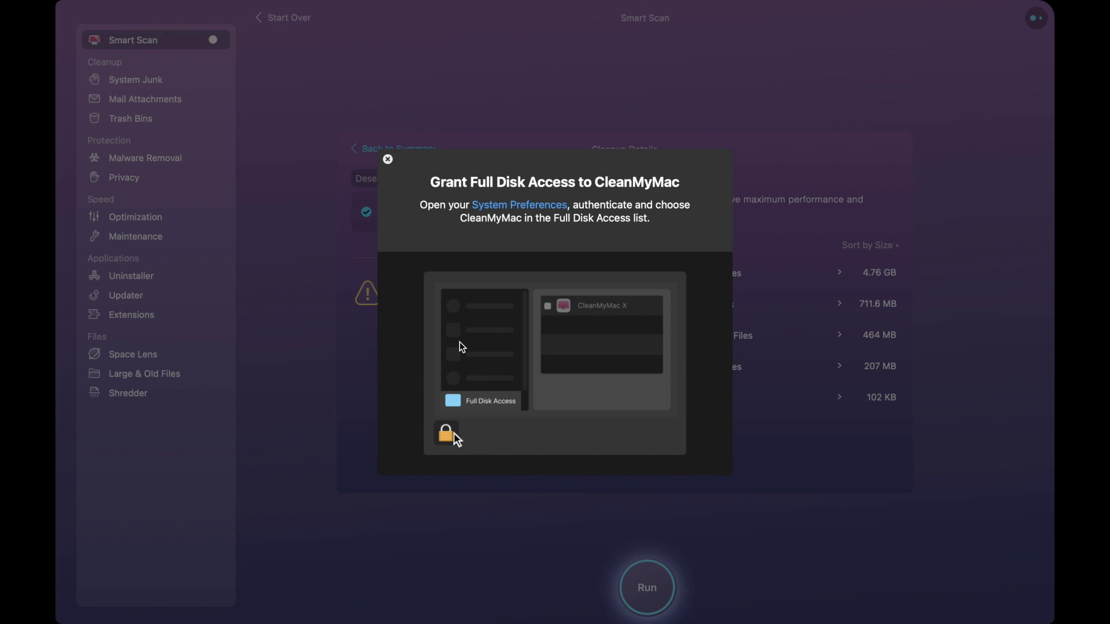
# - Tick CleanMyMac X under Full Disk Access in Security & Privacy, then dismiss the confirmation
pyautogui.click(76, 9)
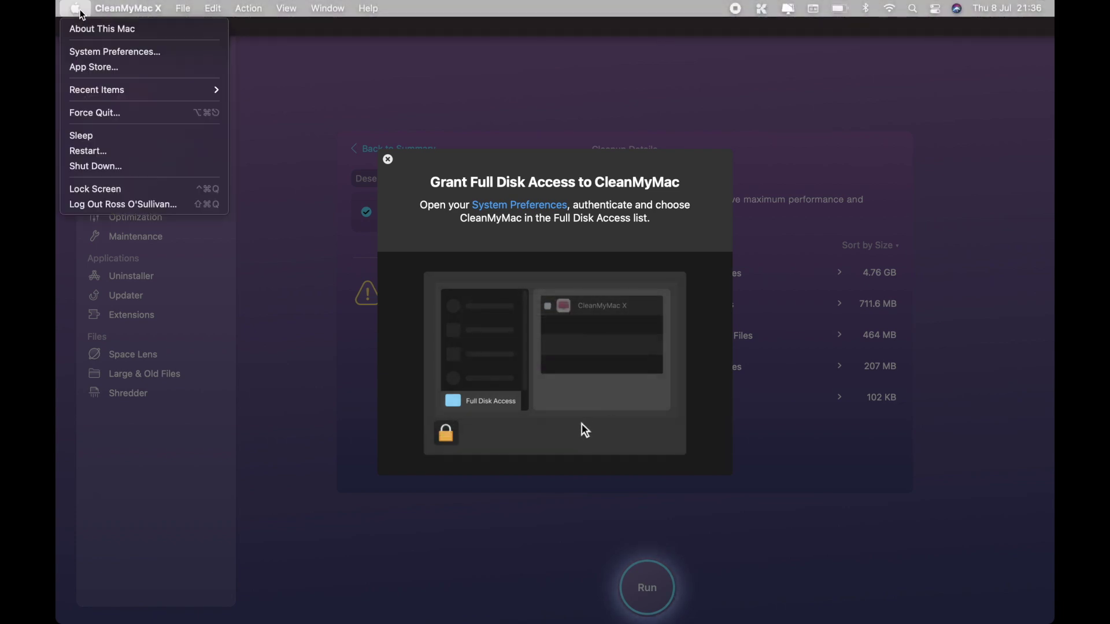
pyautogui.click(103, 52)
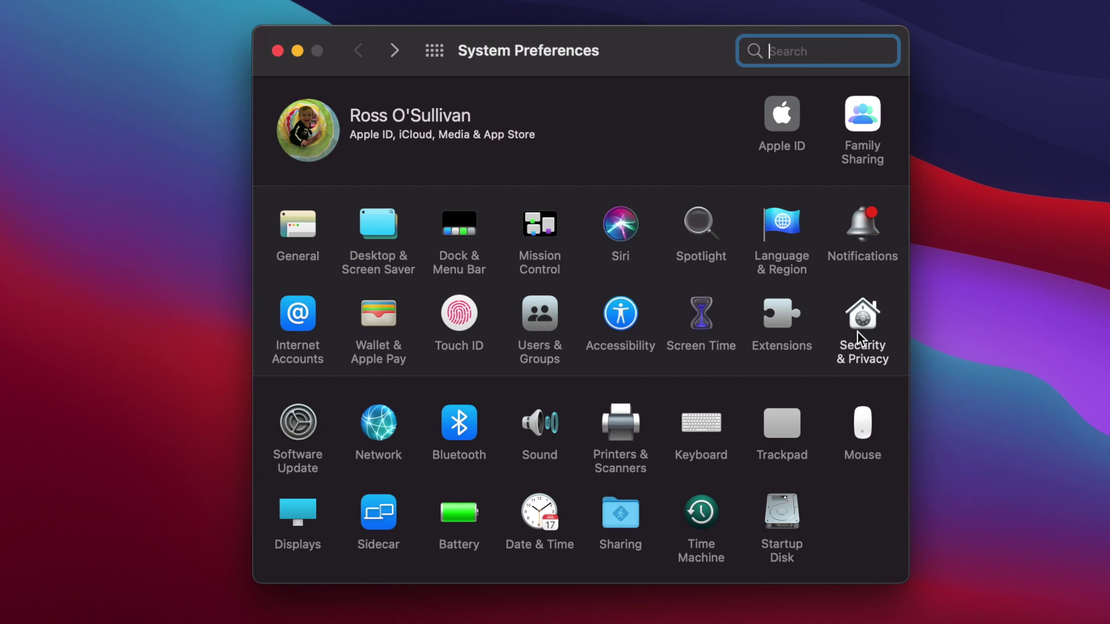
pyautogui.click(858, 333)
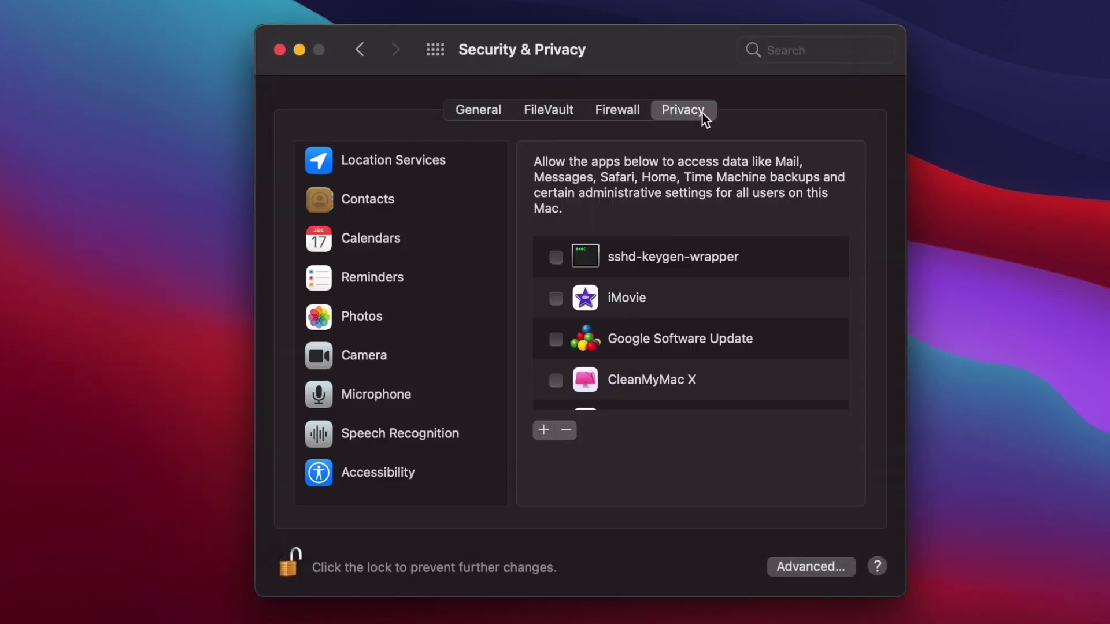
pyautogui.click(556, 378)
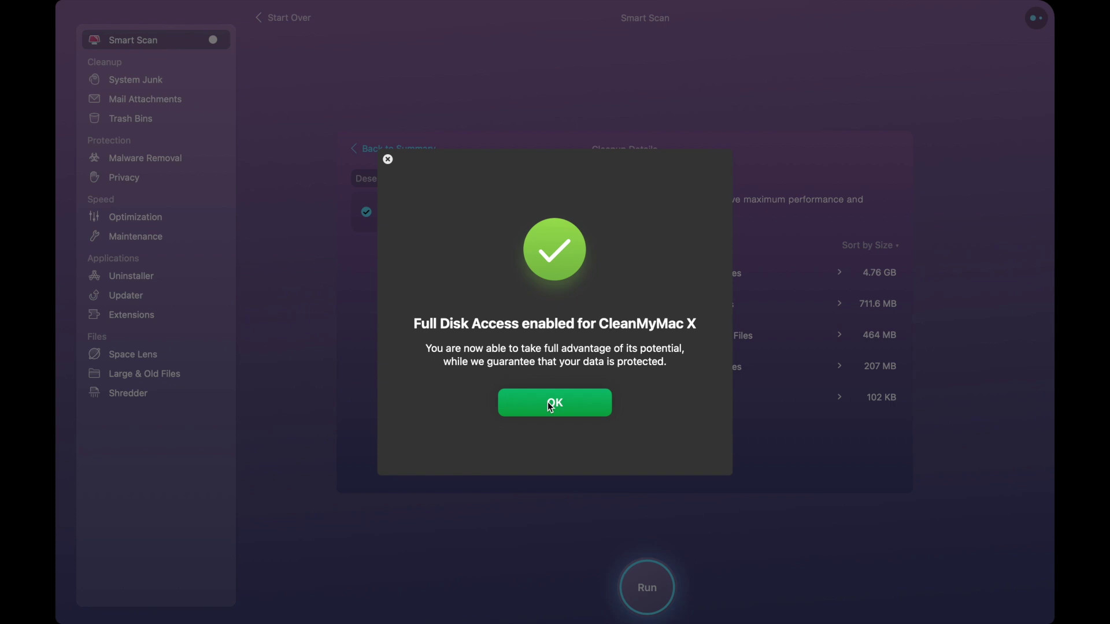
pyautogui.click(552, 405)
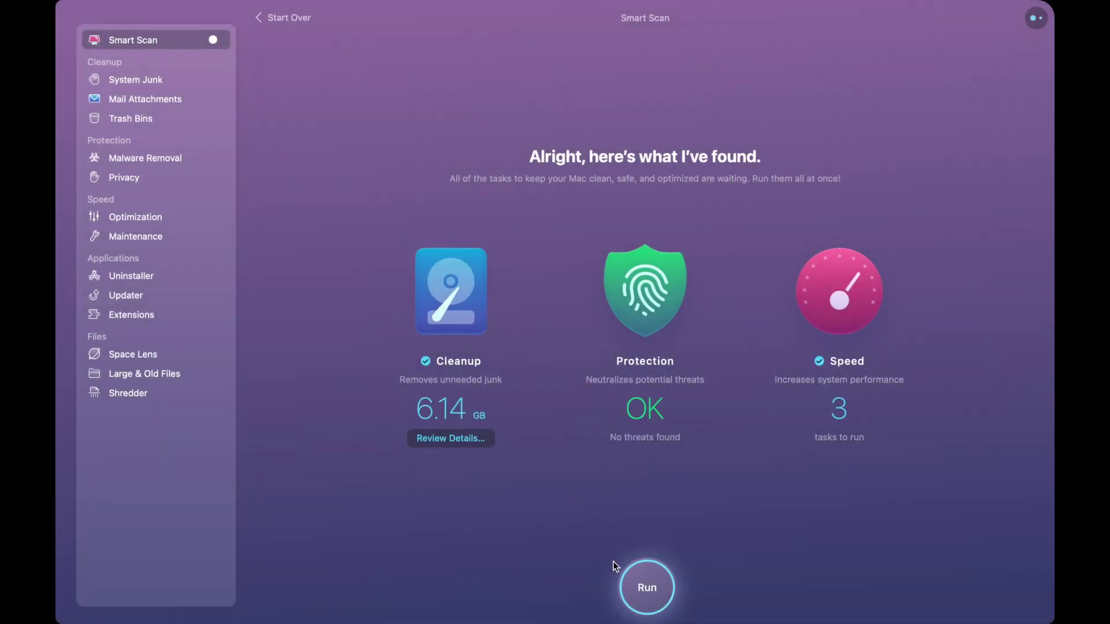
# - Run the Smart Scan tasks, removing 6.14 GB of junk and completing the 3 speed tasks
pyautogui.click(647, 588)
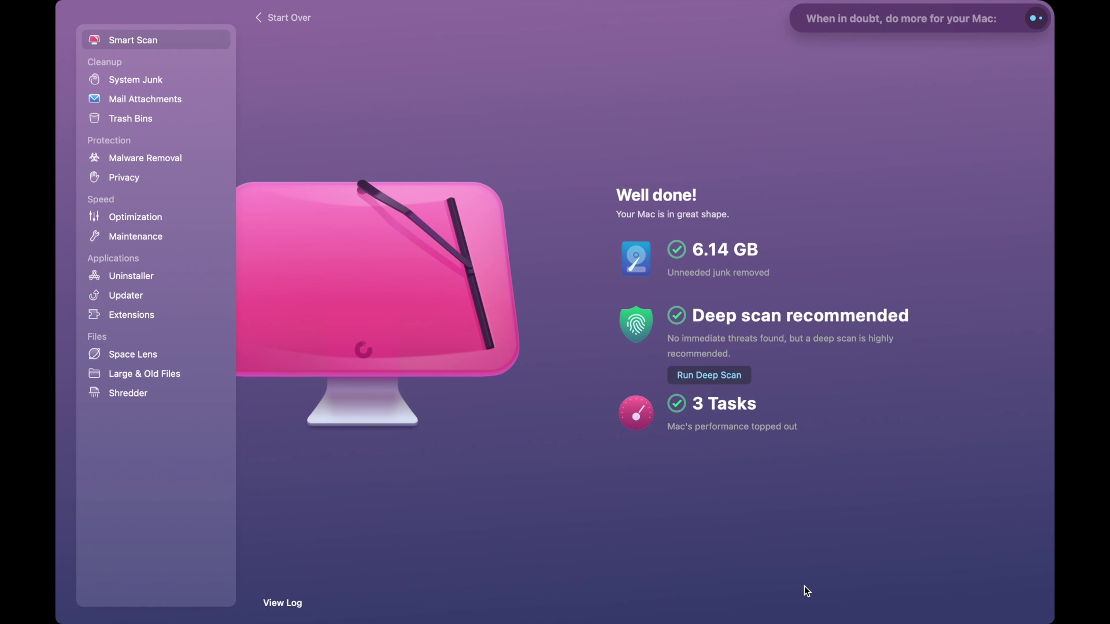
# - Run the deep malware scan, then view the Smart Scan cleanup log
pyautogui.click(704, 377)
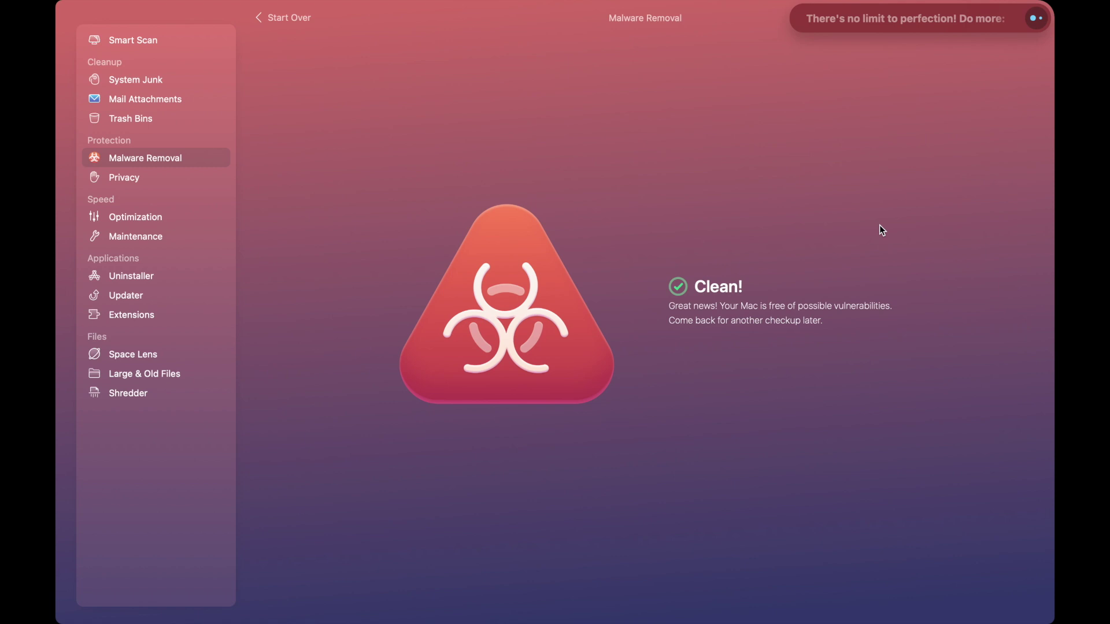
pyautogui.click(124, 38)
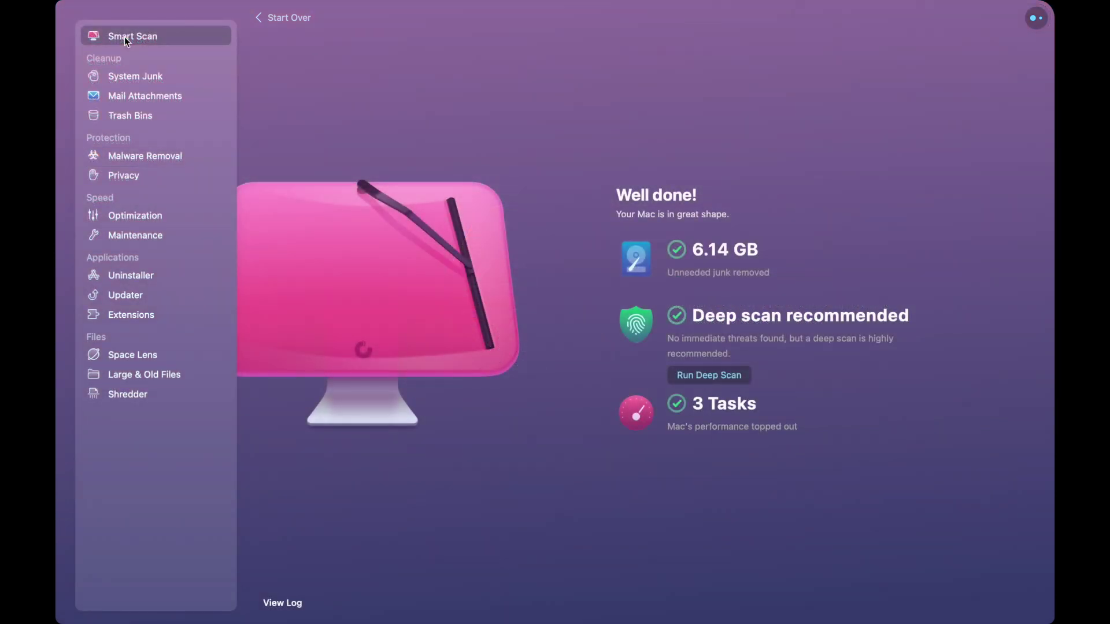
pyautogui.click(282, 603)
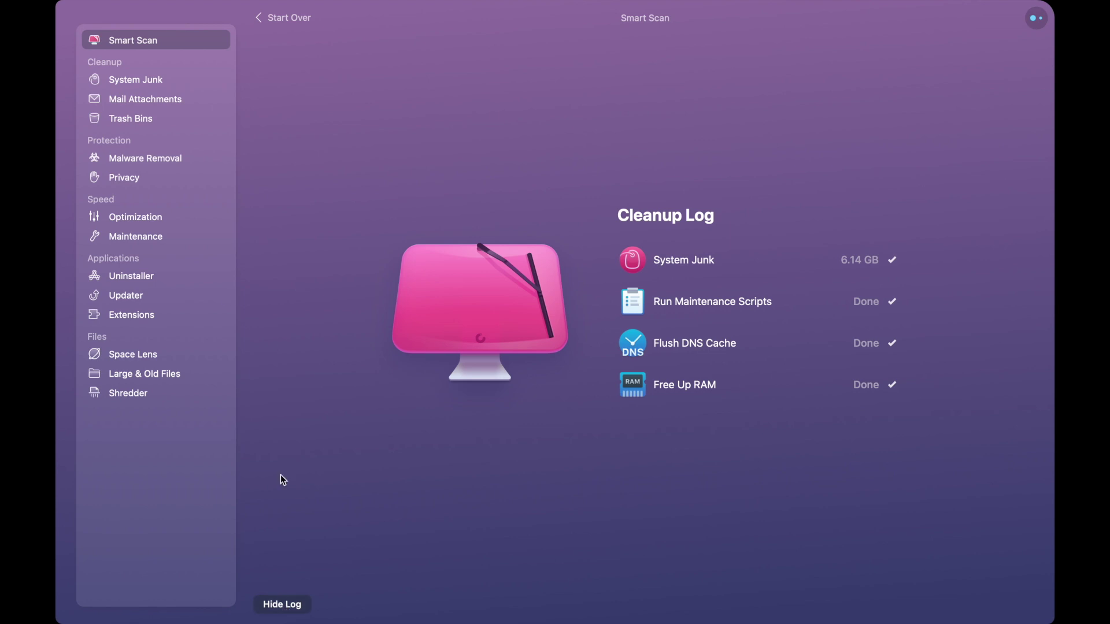
# - Scan and clean System Junk, freeing 87.6 MB, then switch to Mail Attachments
pyautogui.click(136, 76)
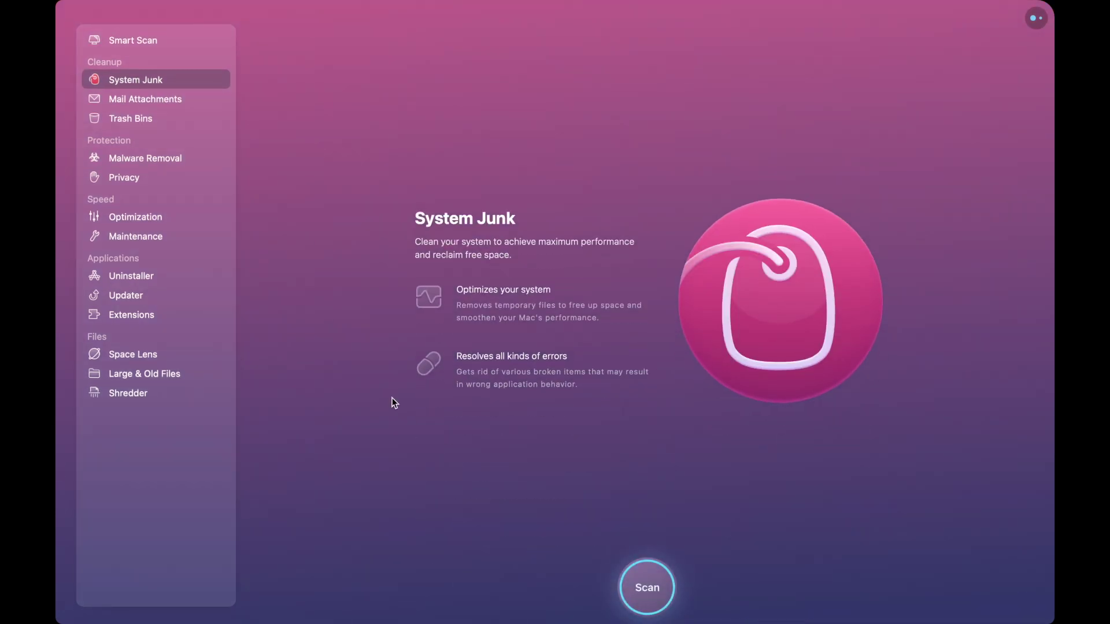
pyautogui.click(661, 593)
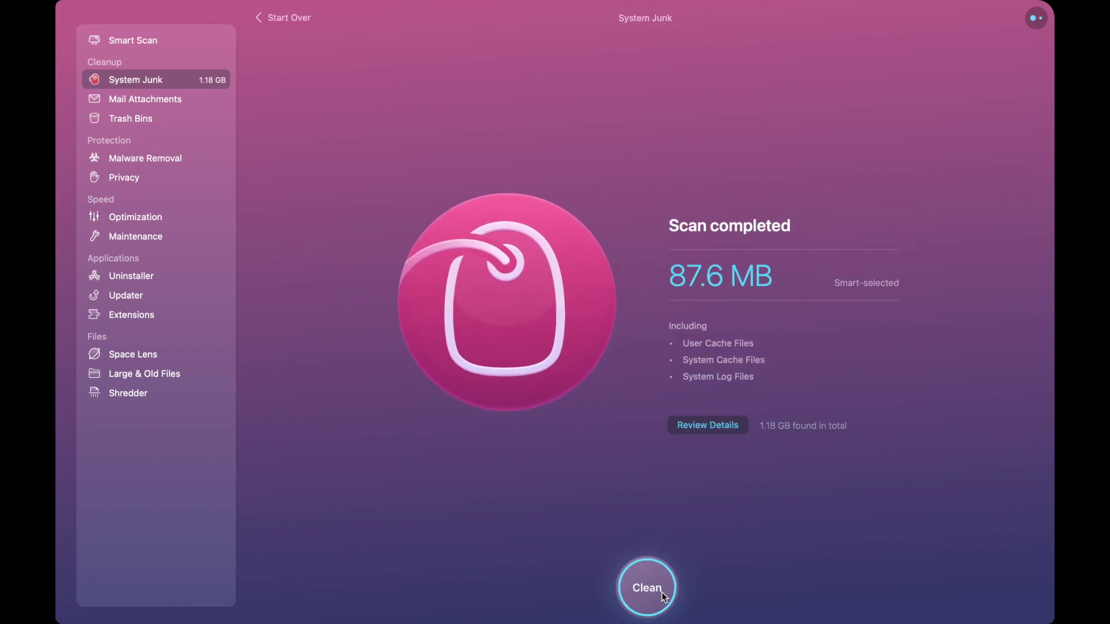
pyautogui.click(710, 425)
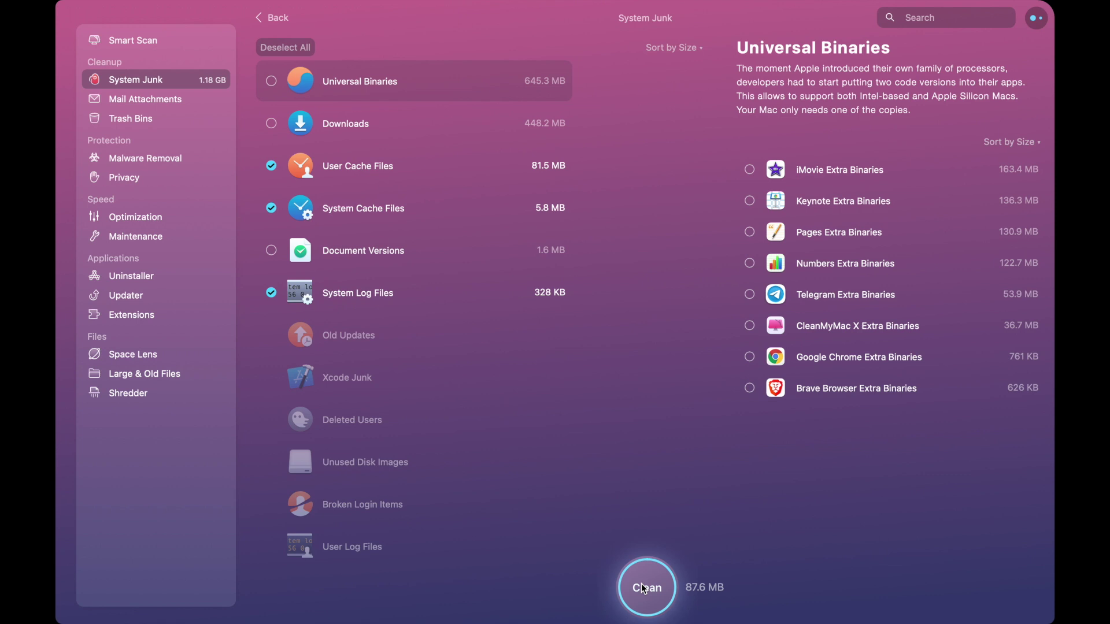
pyautogui.click(643, 587)
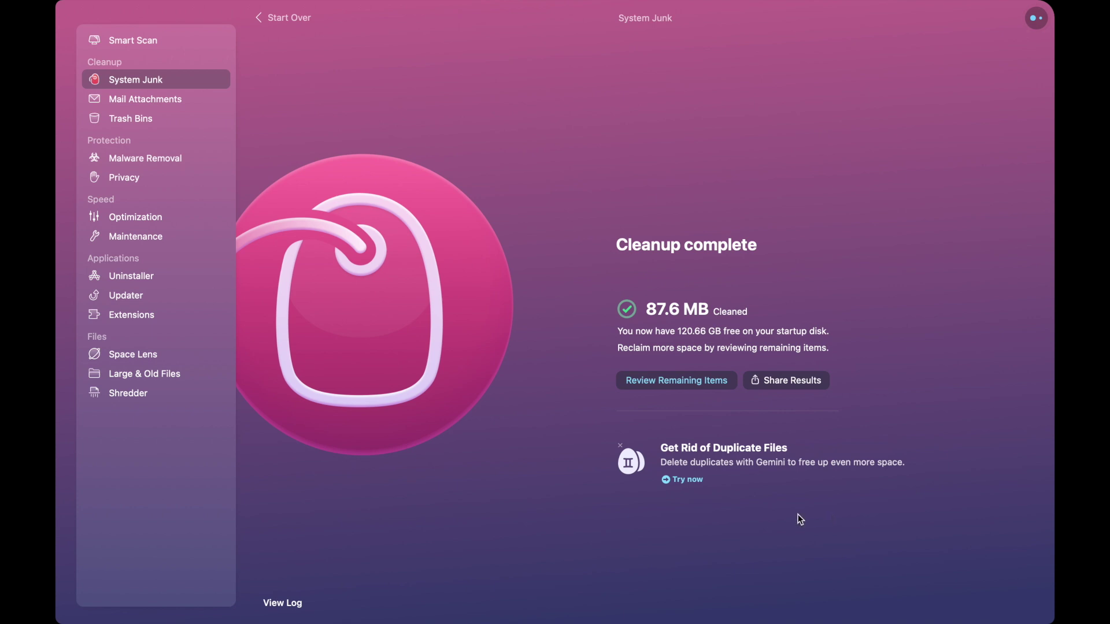
pyautogui.click(142, 97)
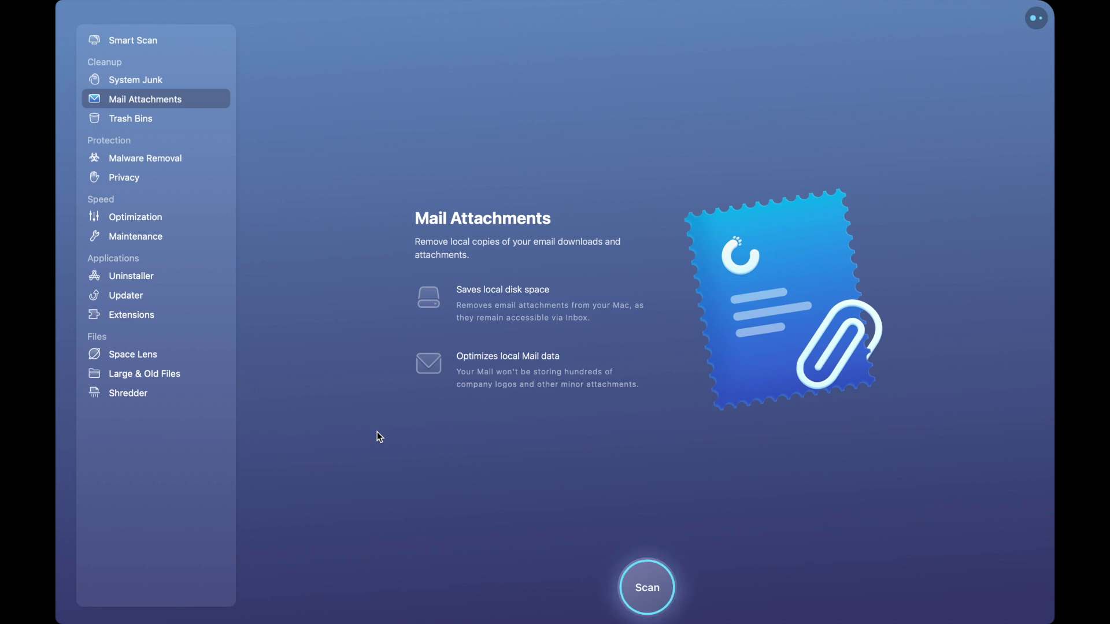
# - Scan Mail Attachments, finding 122.6 MB, then move on to Trash Bins
pyautogui.click(647, 589)
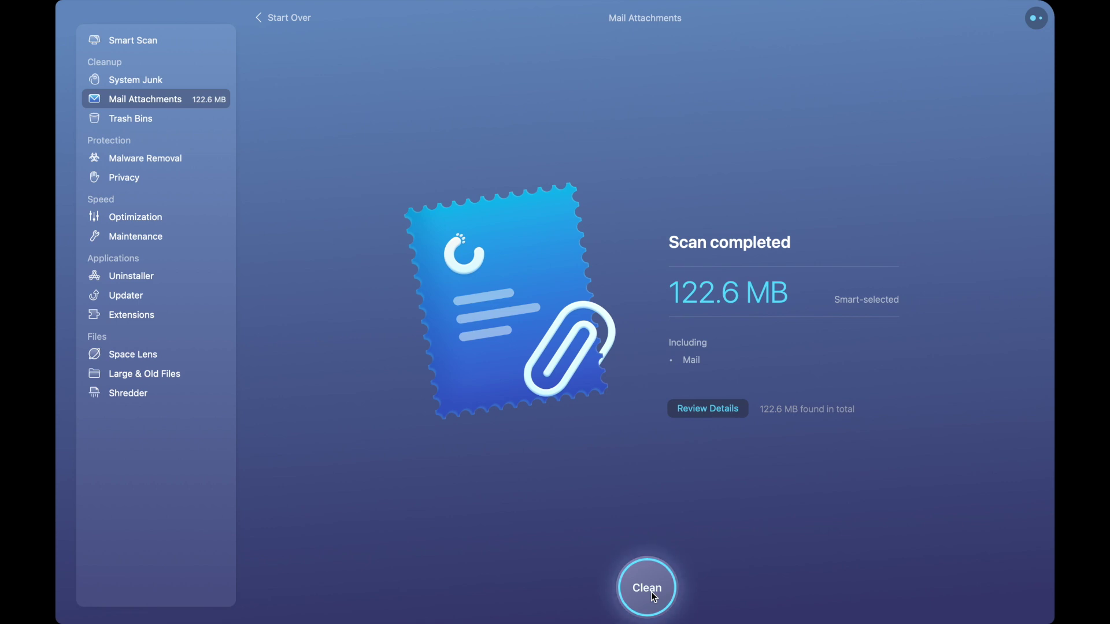
pyautogui.click(708, 409)
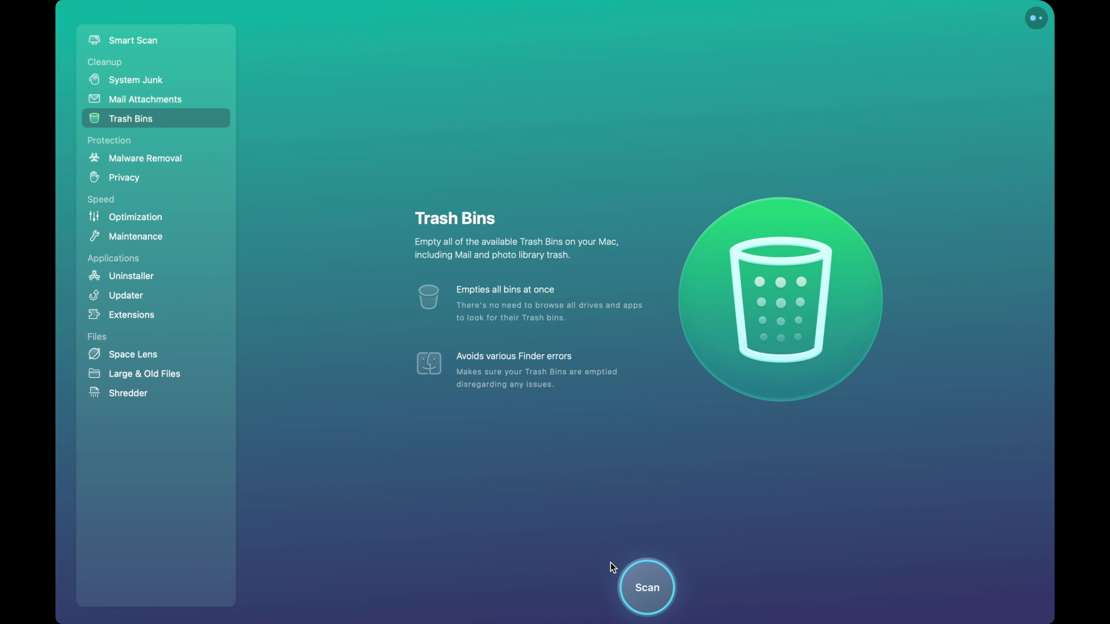
# - Scan the Trash Bins, which report Clean! with no files
pyautogui.click(644, 590)
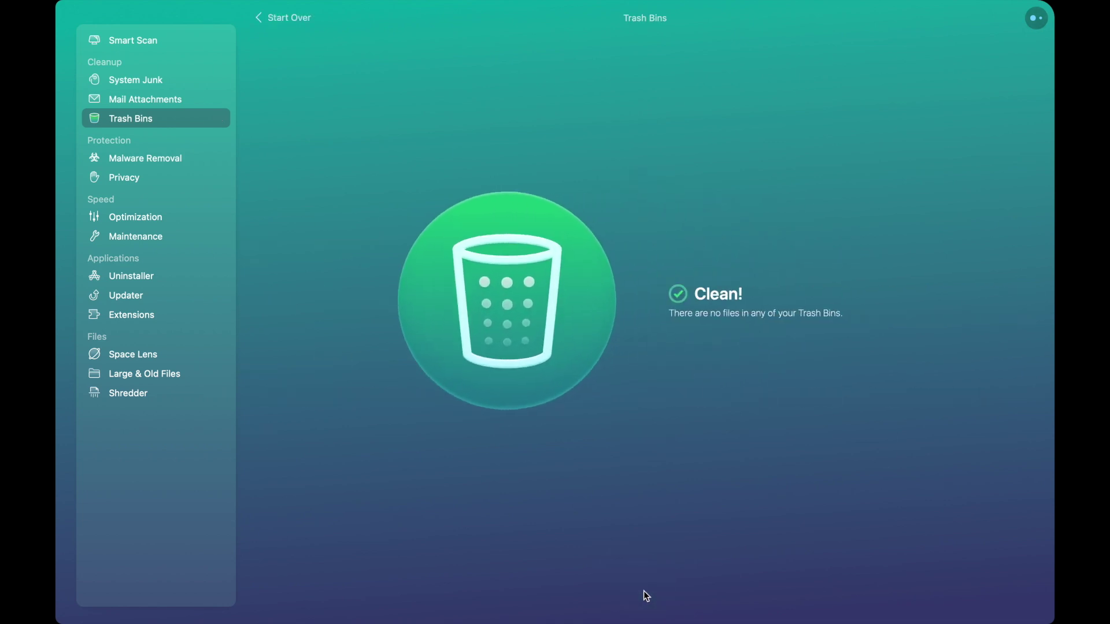
# - Go through Malware Removal to Privacy and scan, finding 6,977 items including 6,606 from Chrome
pyautogui.click(166, 158)
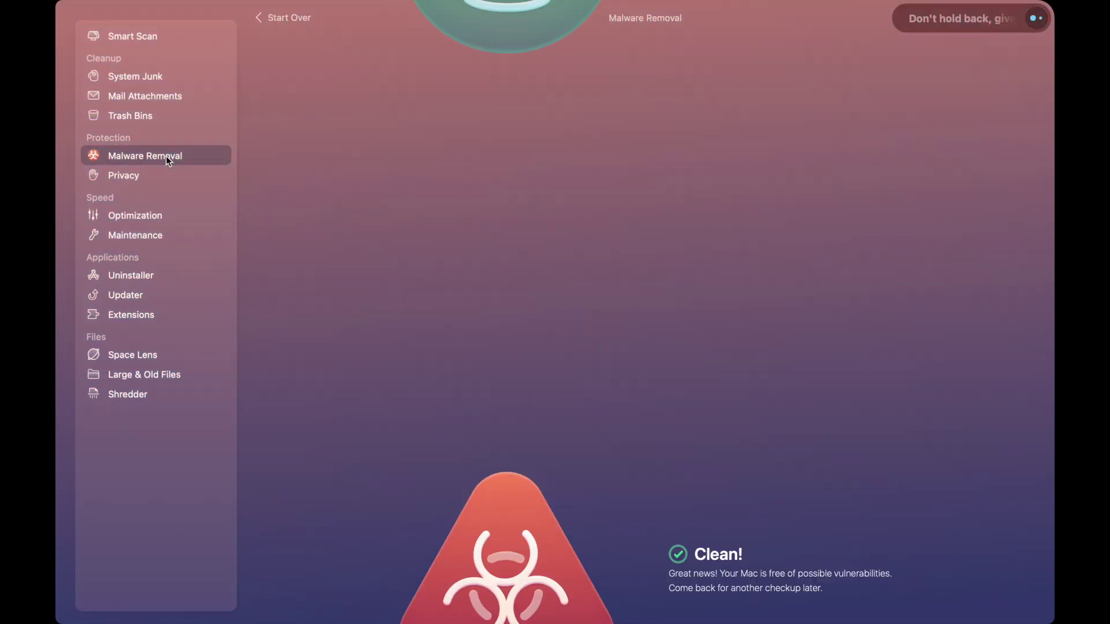
pyautogui.click(134, 178)
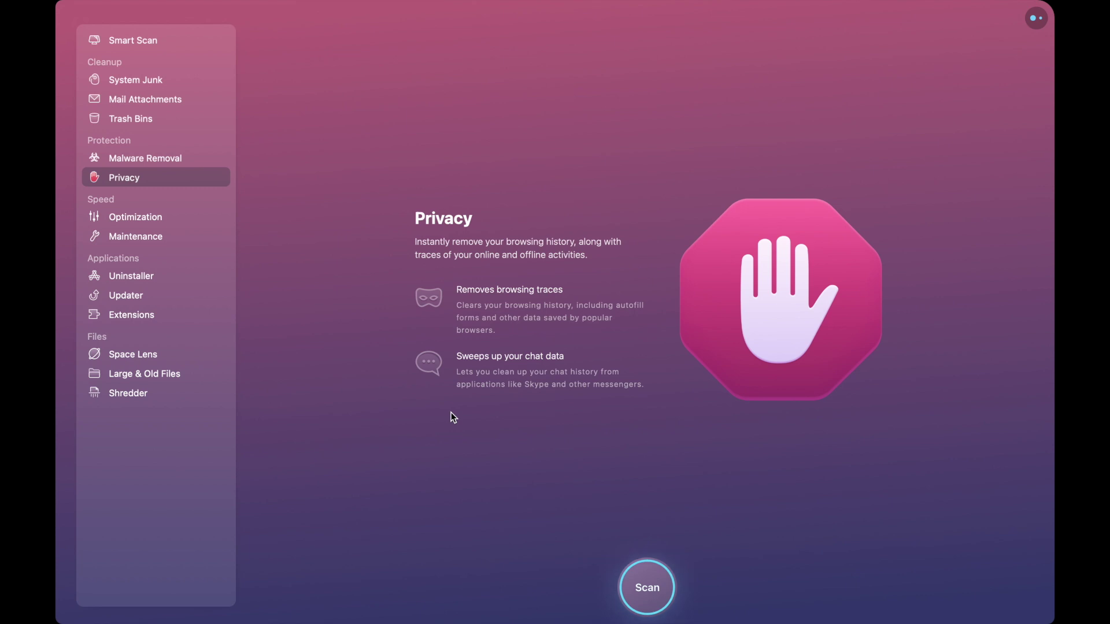
pyautogui.click(647, 567)
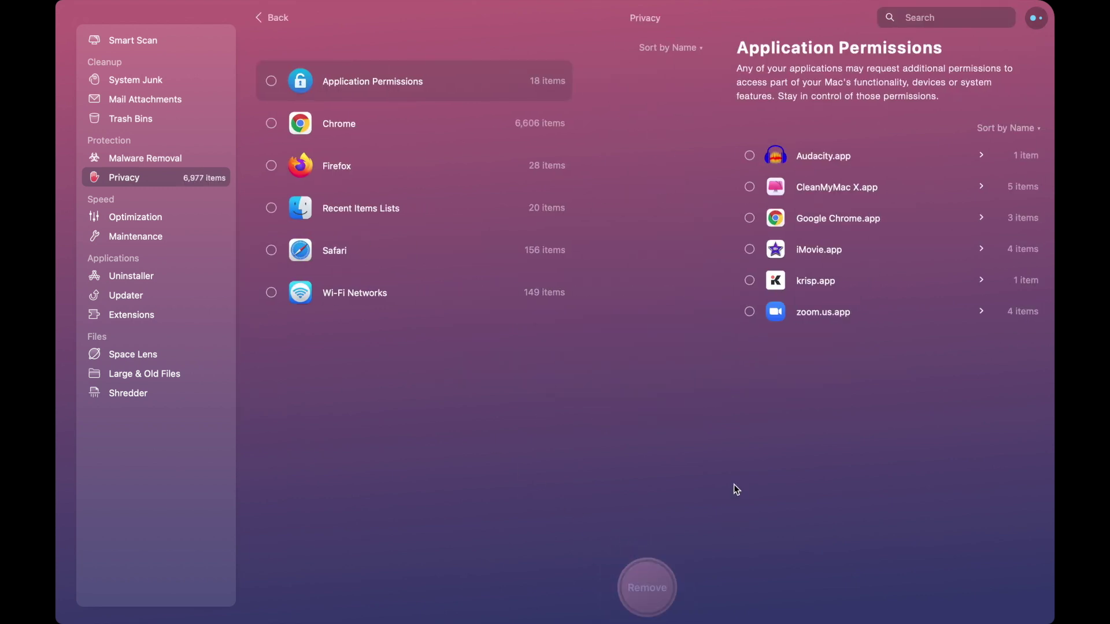
# - Remove 1983 Chrome, Firefox, Safari and Wi-Fi Networks traces, then go to Optimization
pyautogui.click(271, 123)
pyautogui.click(271, 166)
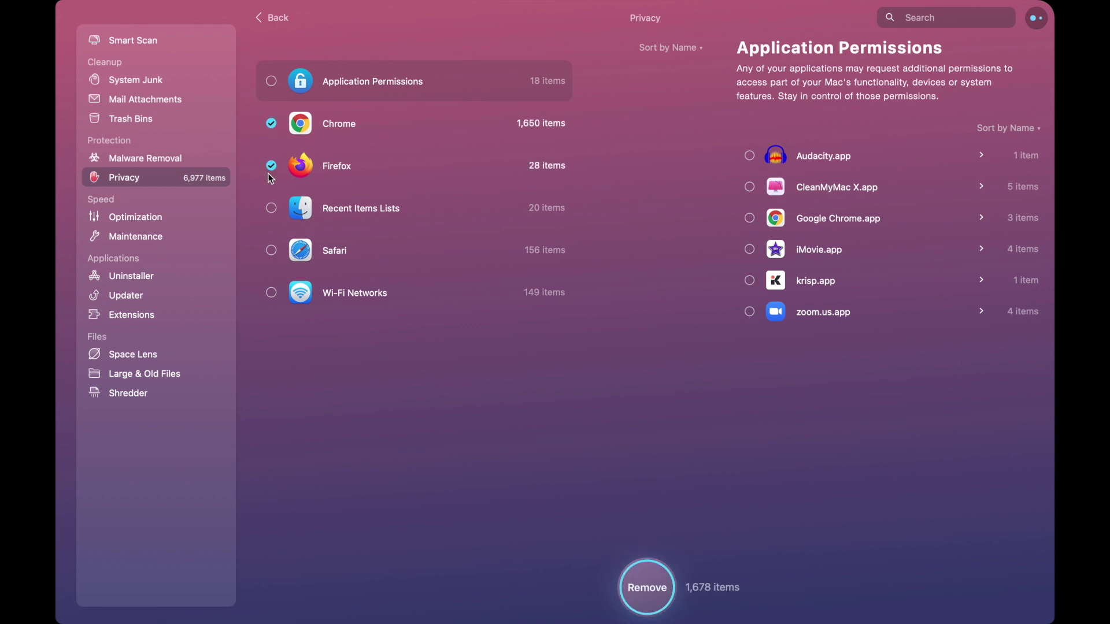
pyautogui.click(271, 250)
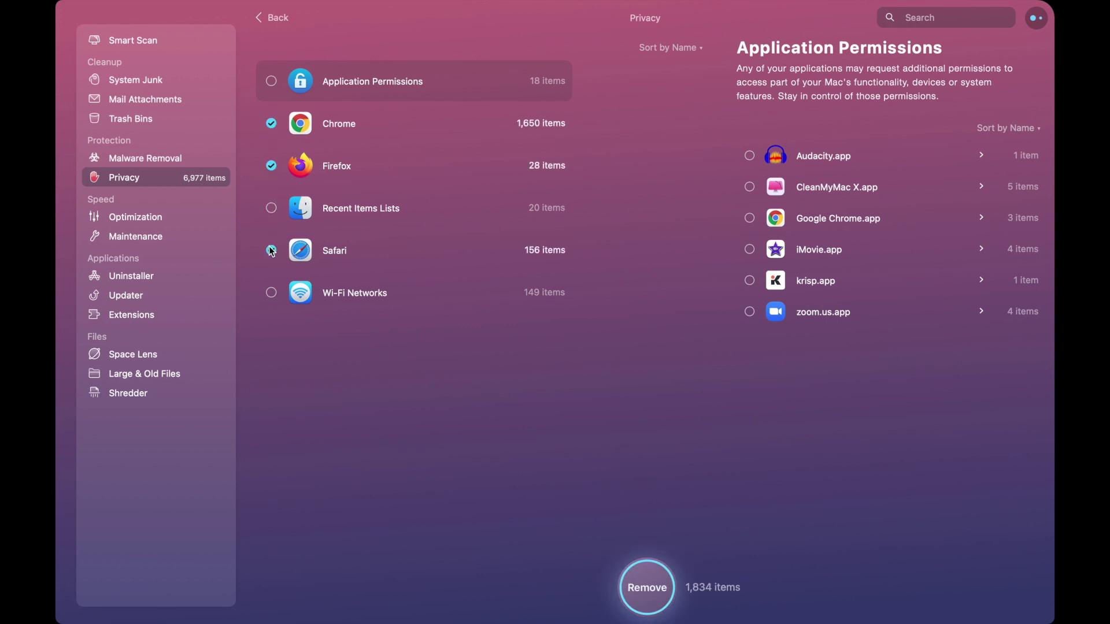
pyautogui.click(271, 292)
pyautogui.click(647, 588)
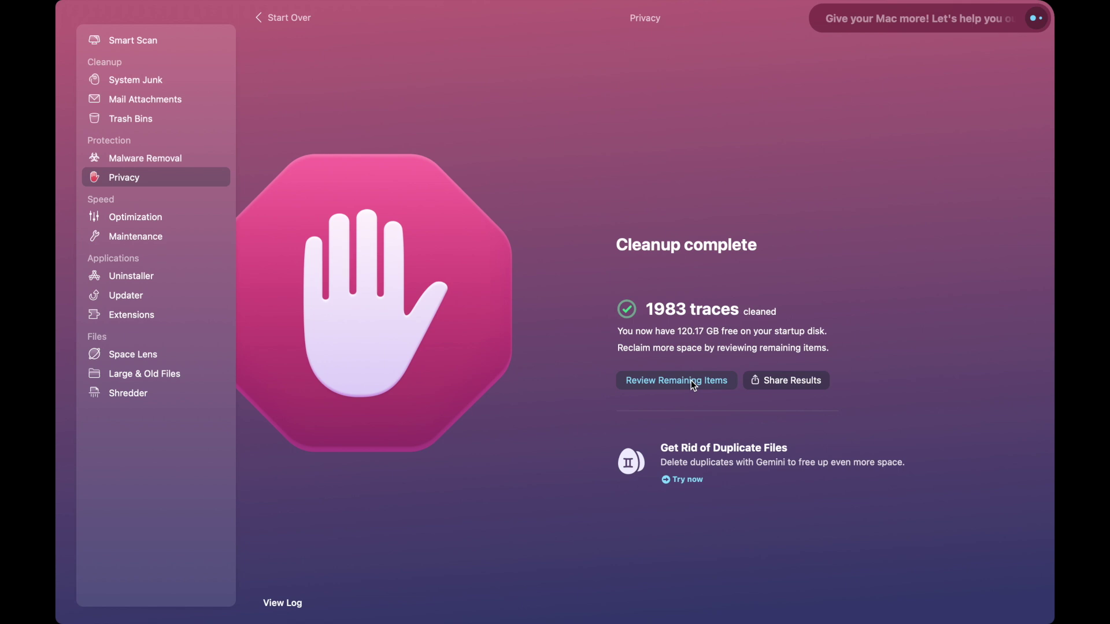
pyautogui.click(136, 216)
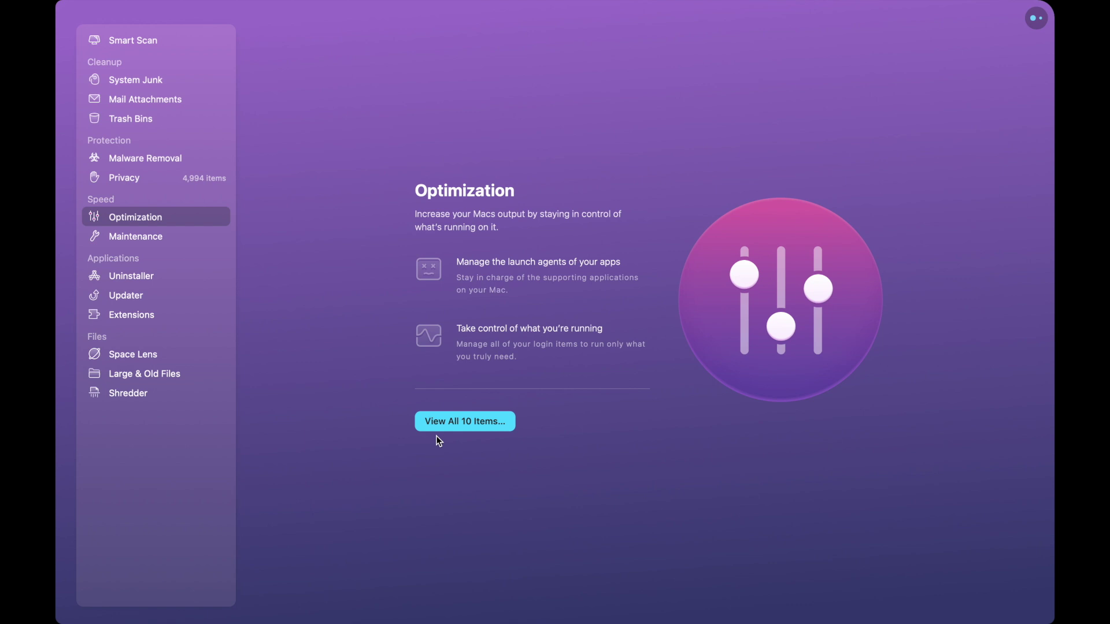
# - Review the four login items and five launch agents, keeping all nine selected for removal
pyautogui.click(449, 423)
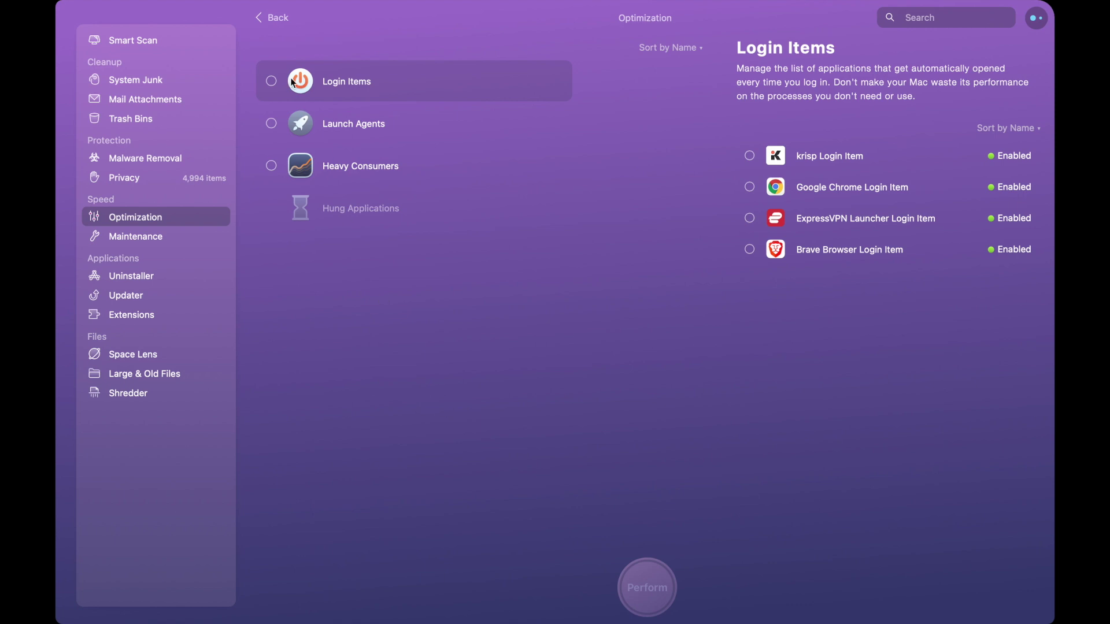
pyautogui.click(271, 82)
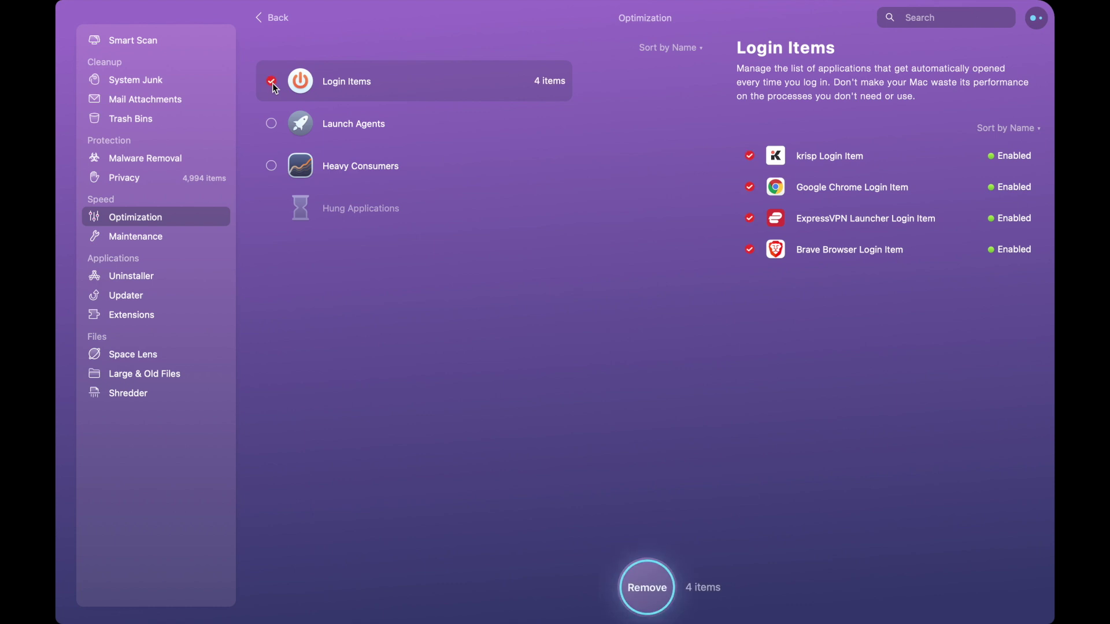
pyautogui.click(272, 124)
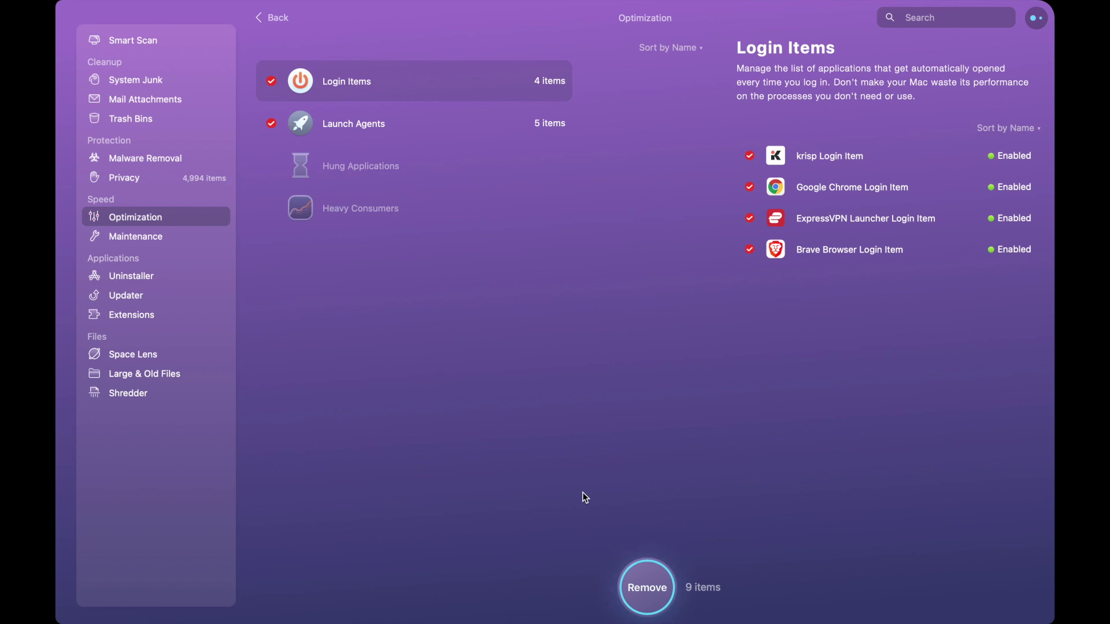
pyautogui.click(139, 236)
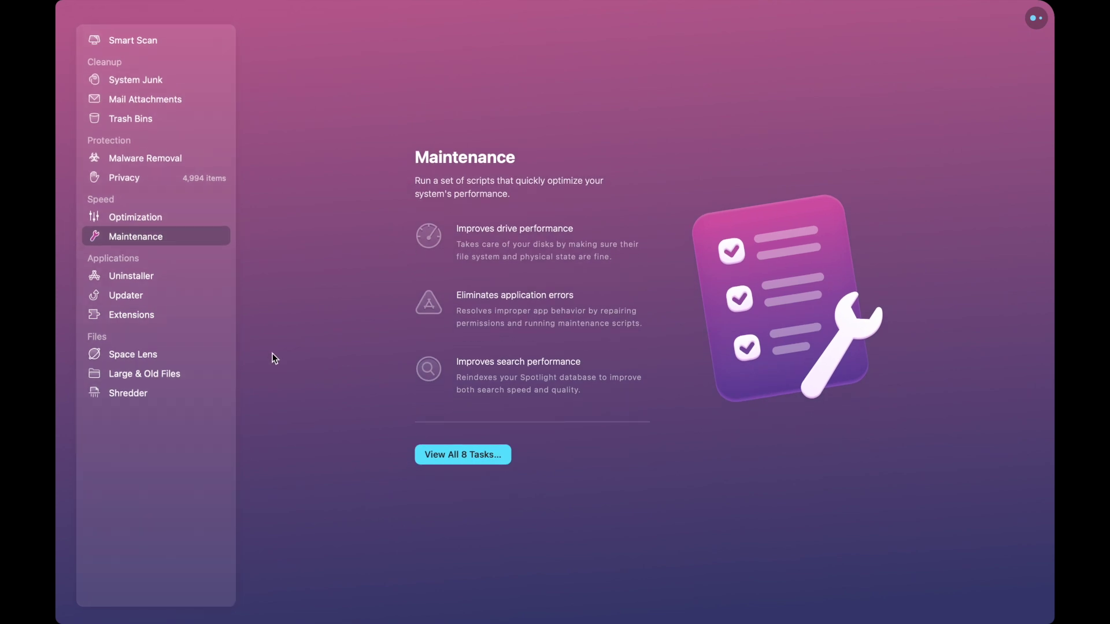
# - List all 22 applications in the Uninstaller and mark the 313 MB WhatsApp app for removal
pyautogui.click(462, 459)
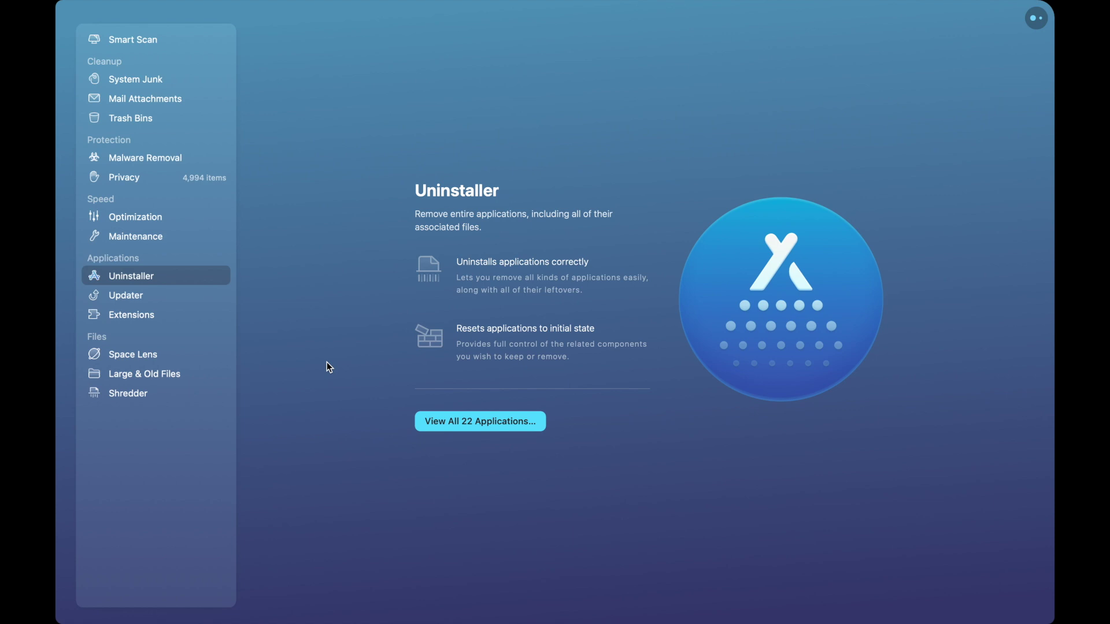
pyautogui.click(444, 423)
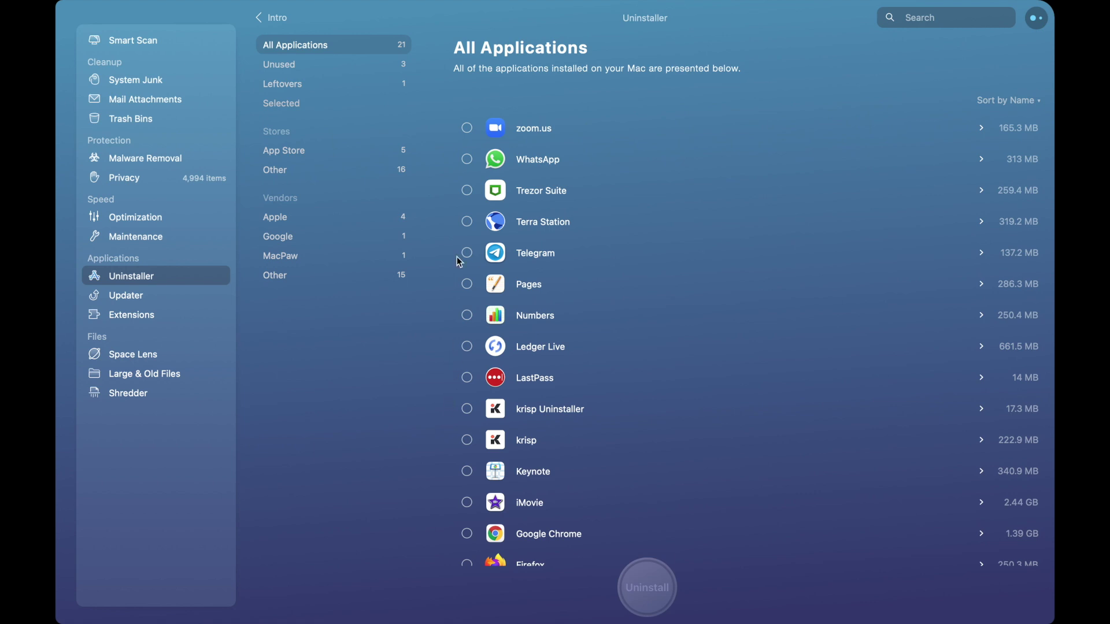
pyautogui.click(467, 160)
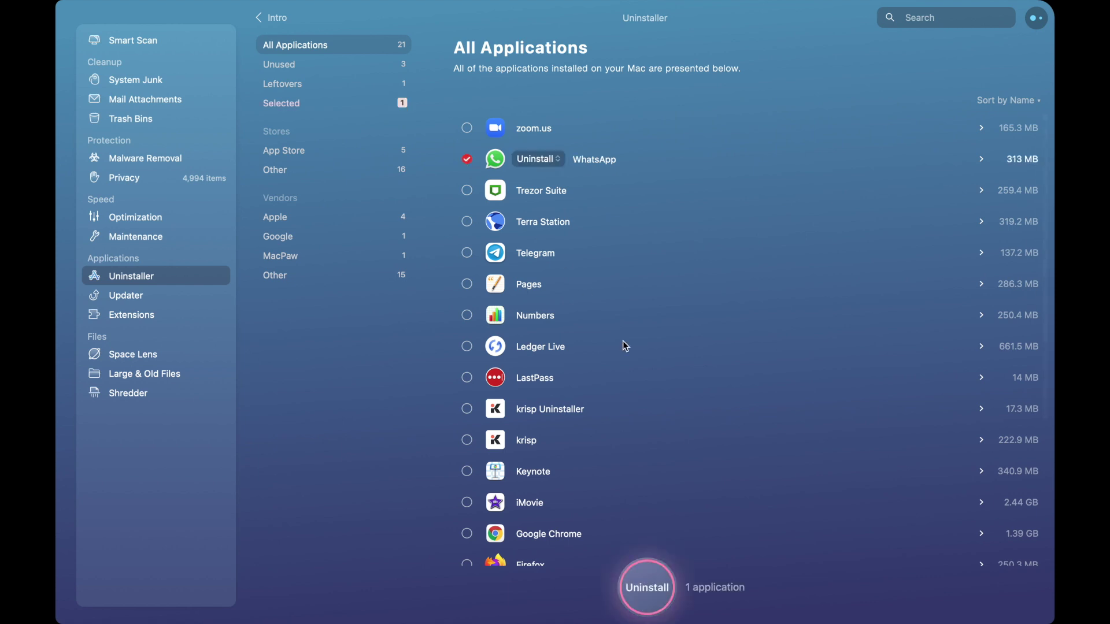
# - Uninstall WhatsApp to free 313 MB, then browse the Unused and Leftovers categories
pyautogui.click(648, 581)
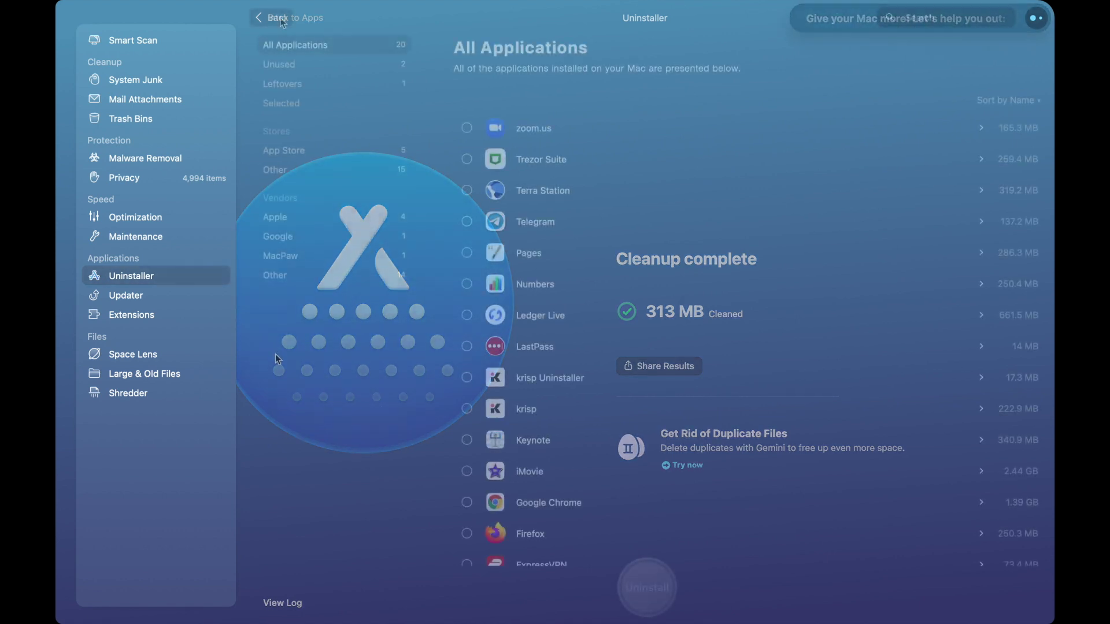
pyautogui.click(285, 71)
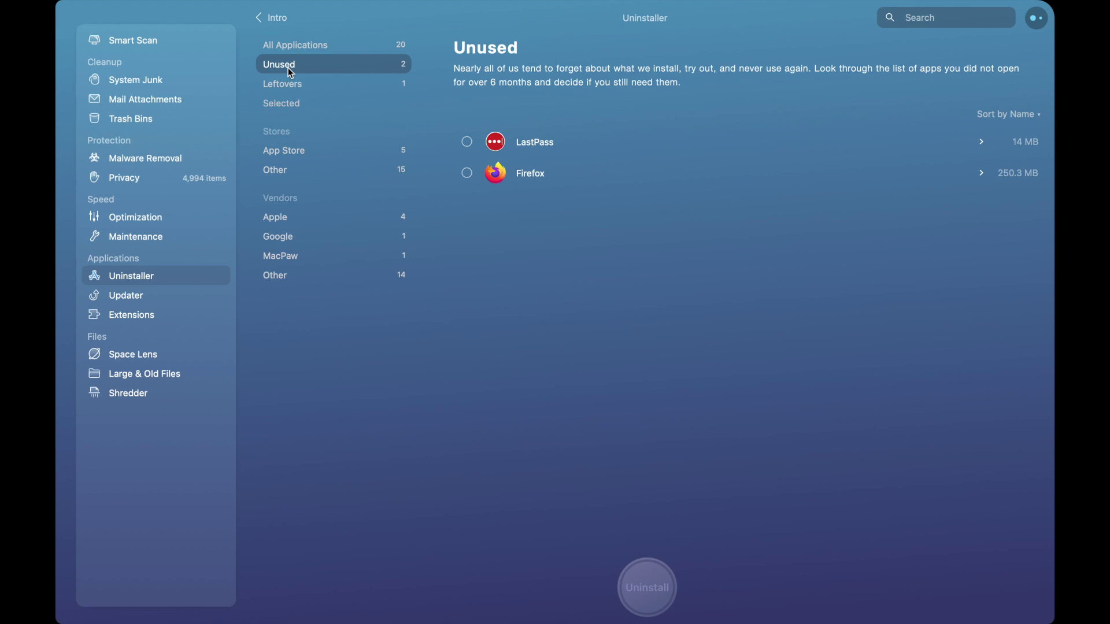
pyautogui.click(294, 85)
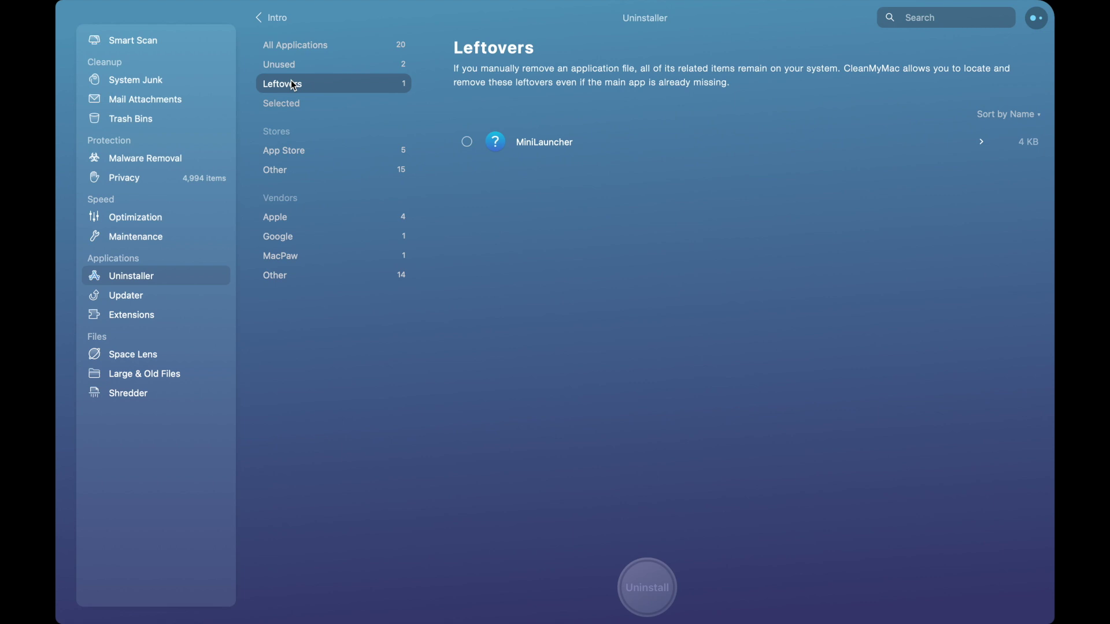
# - Select both the iMovie and Telegram updates in Updater and start installing them
pyautogui.press('Down')
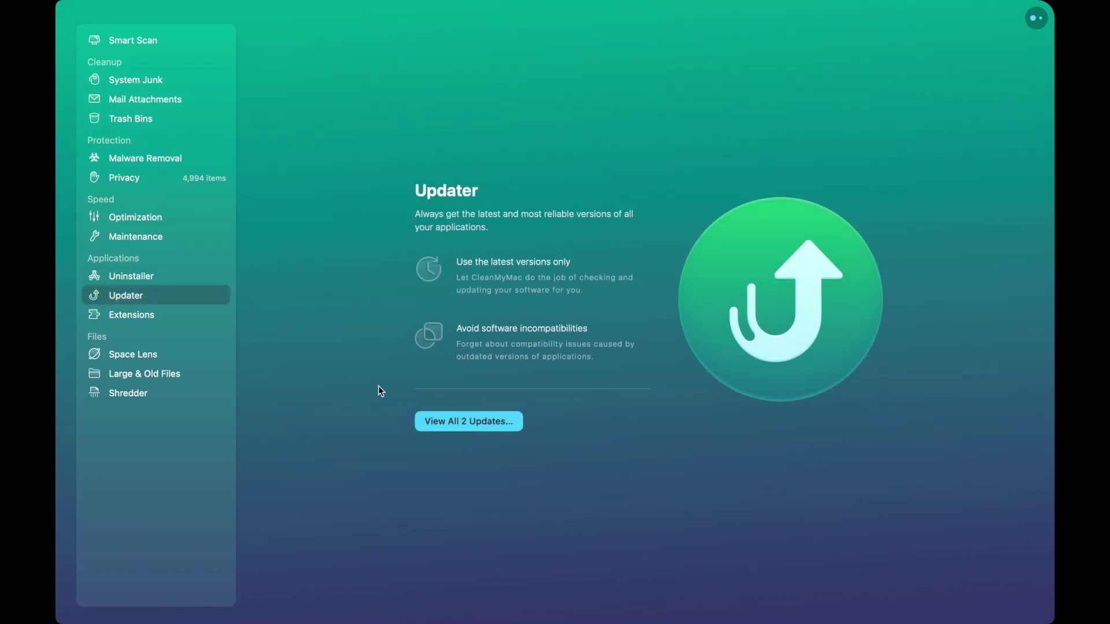
pyautogui.press('Return')
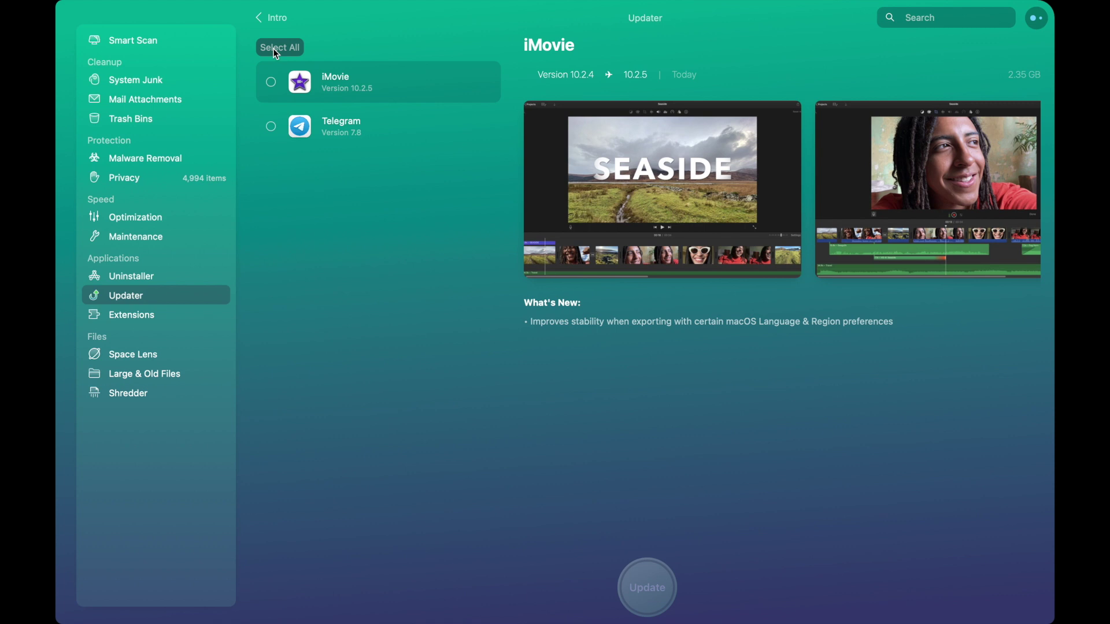
pyautogui.click(276, 51)
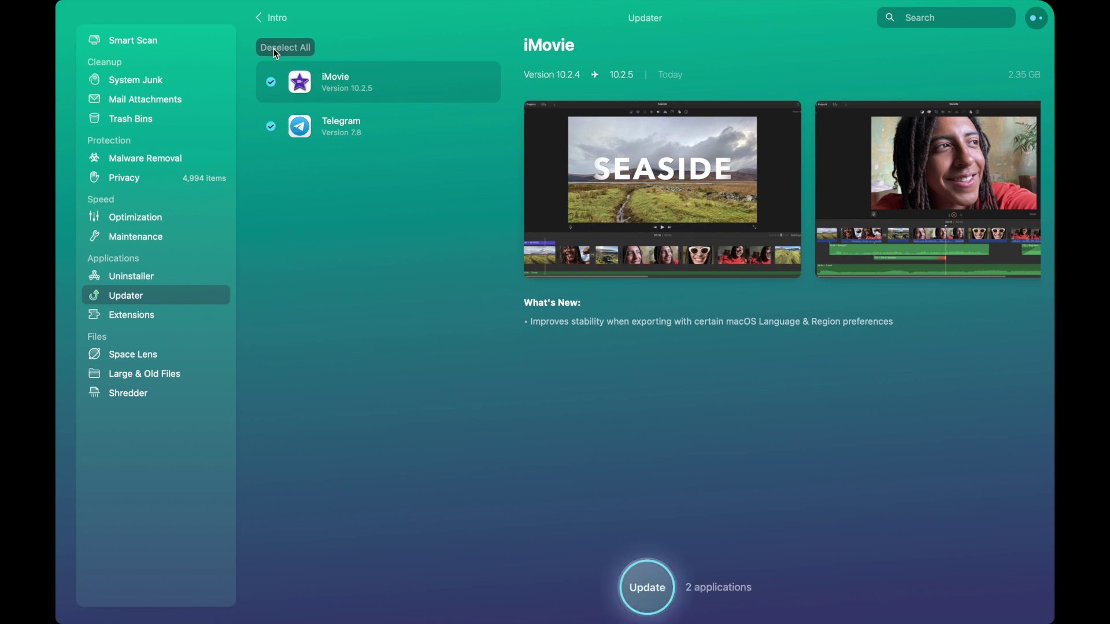
pyautogui.click(650, 588)
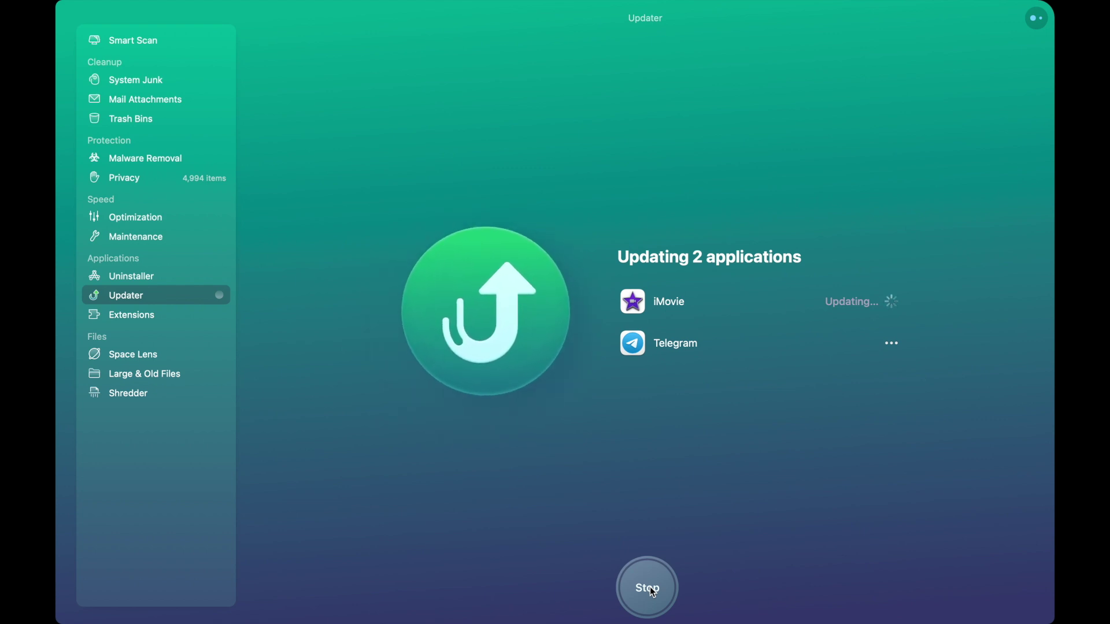
# - Remove the iBooks Author Importer Spotlight plugin, then build a Space Lens storage map
pyautogui.click(139, 315)
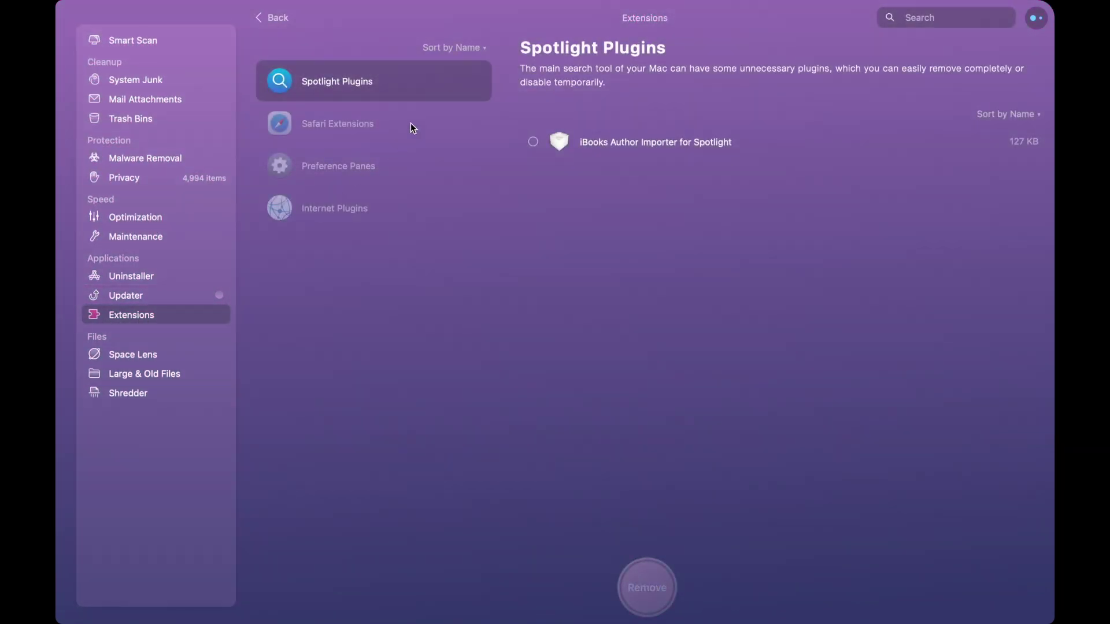
pyautogui.click(533, 142)
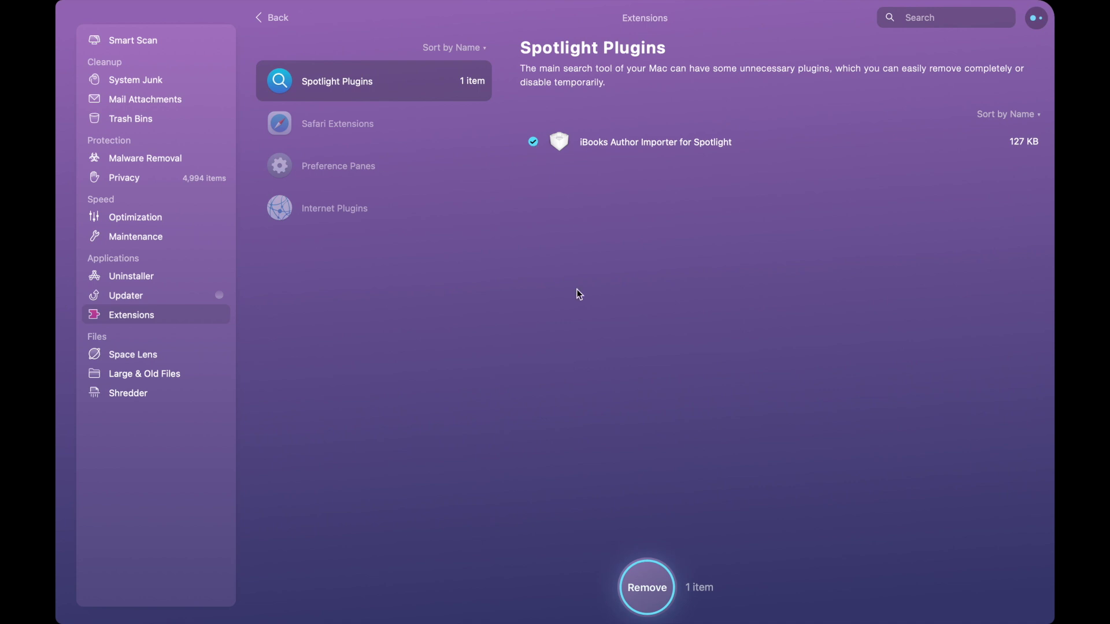
pyautogui.click(657, 591)
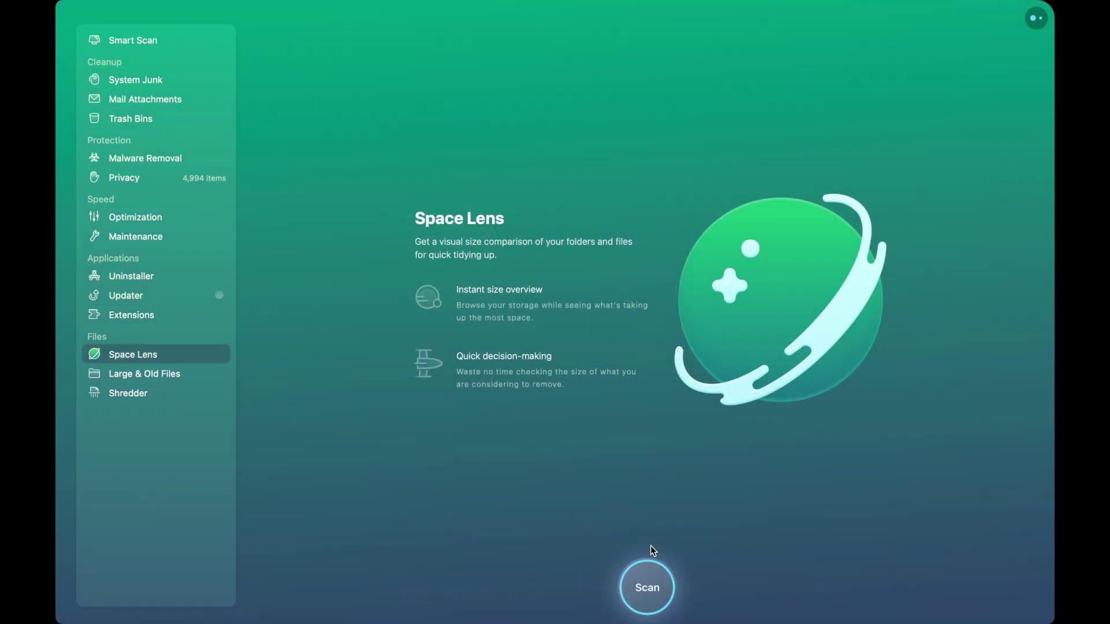
pyautogui.click(653, 588)
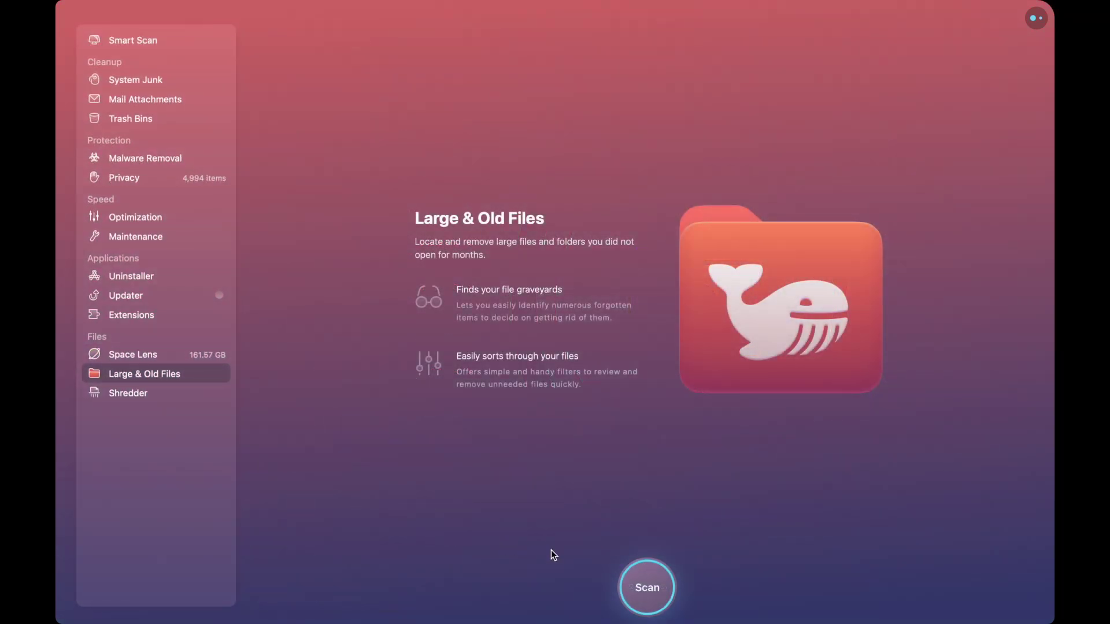
# - Scan for large files, mark the 86.67 GB iMovie Library, and browse the Movies and Other kinds
pyautogui.click(647, 588)
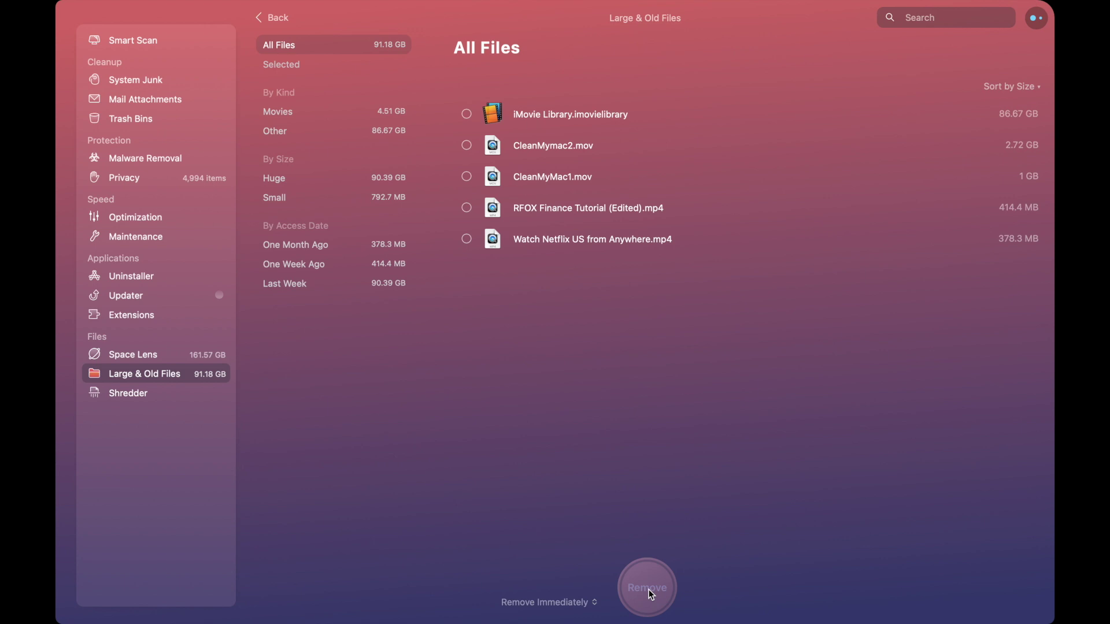
pyautogui.click(468, 115)
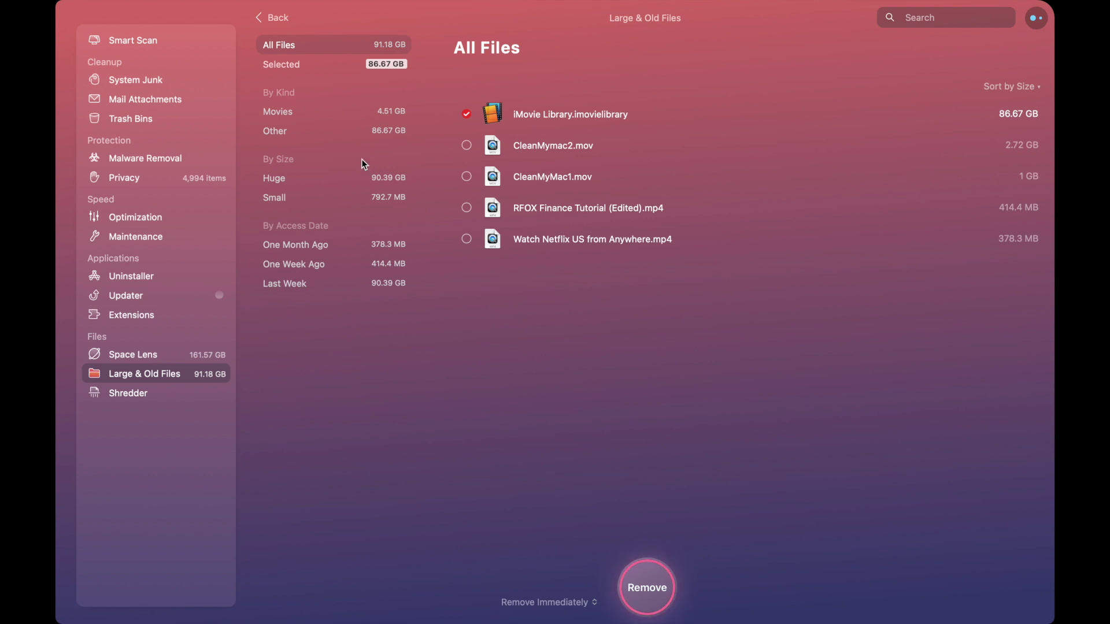
pyautogui.click(319, 120)
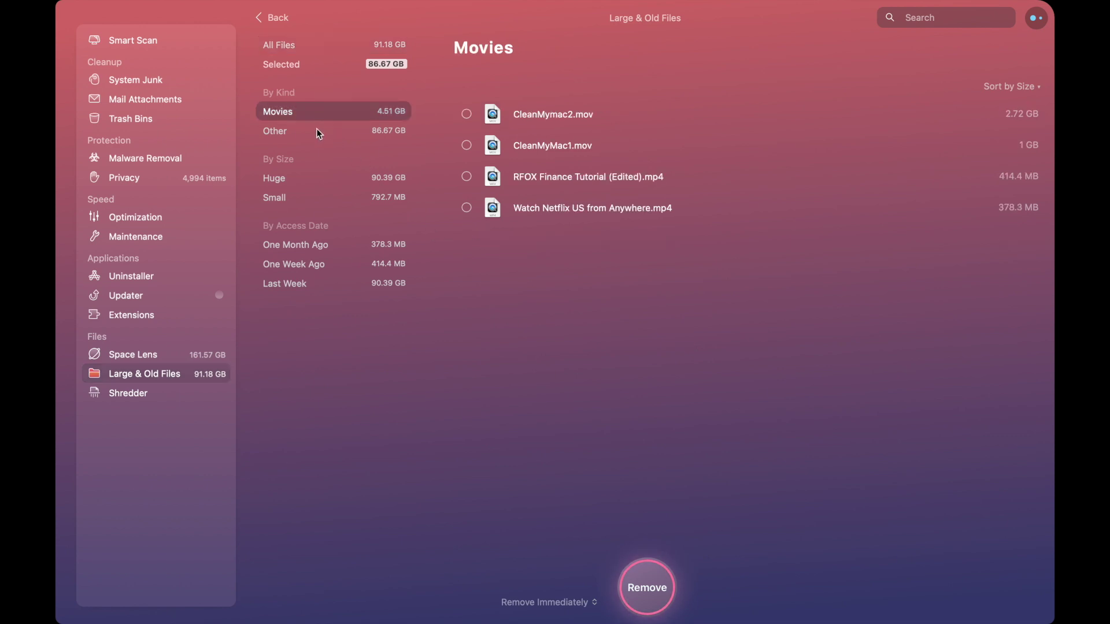
pyautogui.click(318, 132)
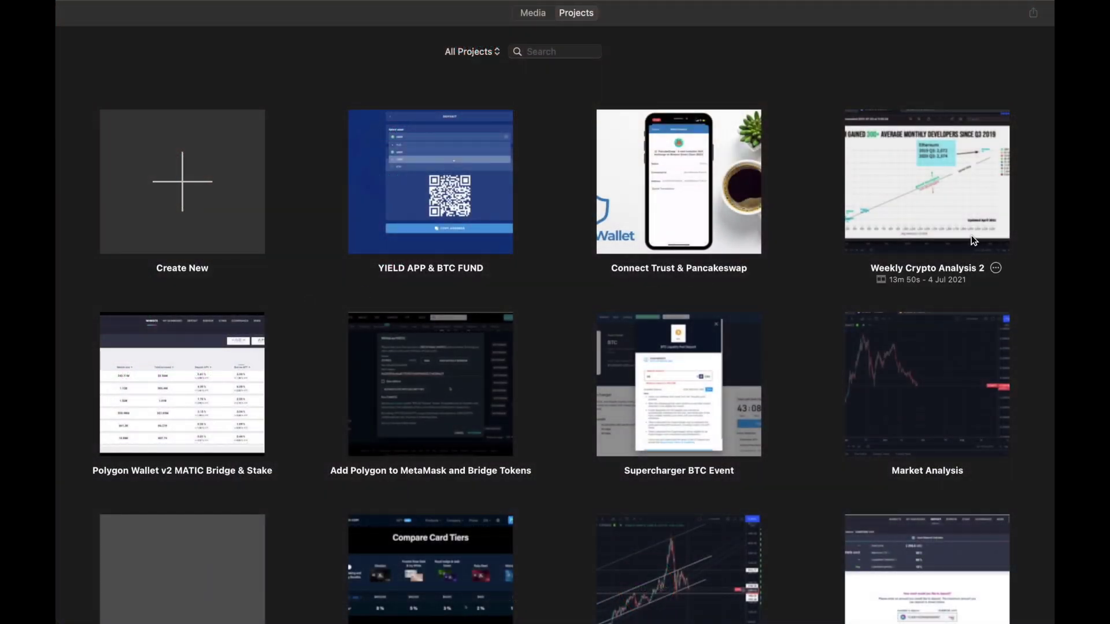
# - Delete the Weekly Crypto Analysis 2 project in iMovie and confirm the deletion
pyautogui.click(996, 267)
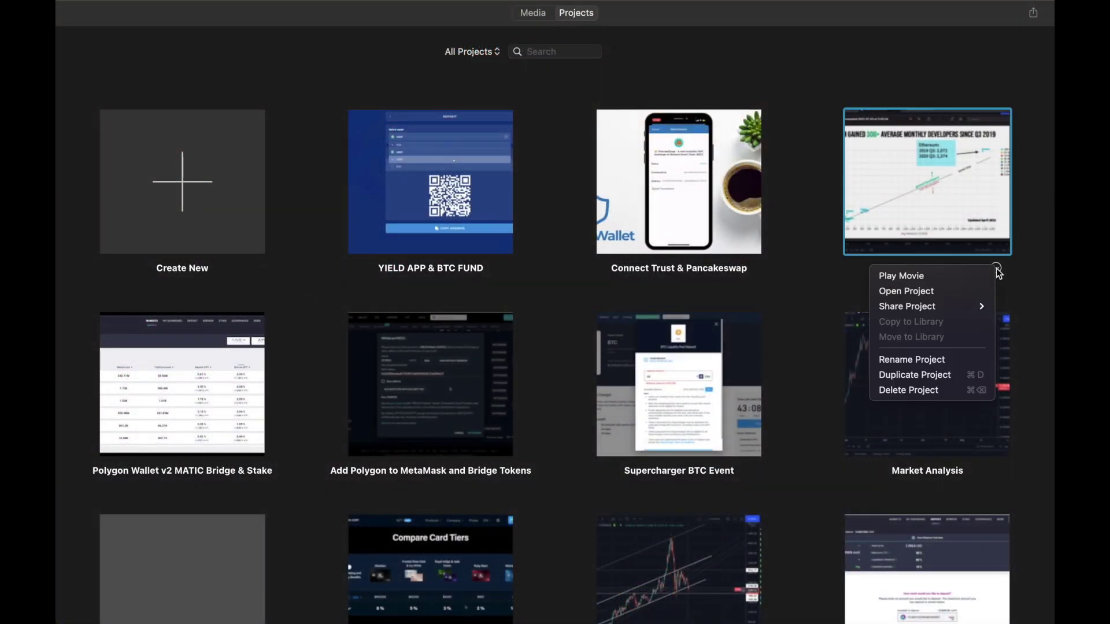
pyautogui.click(925, 390)
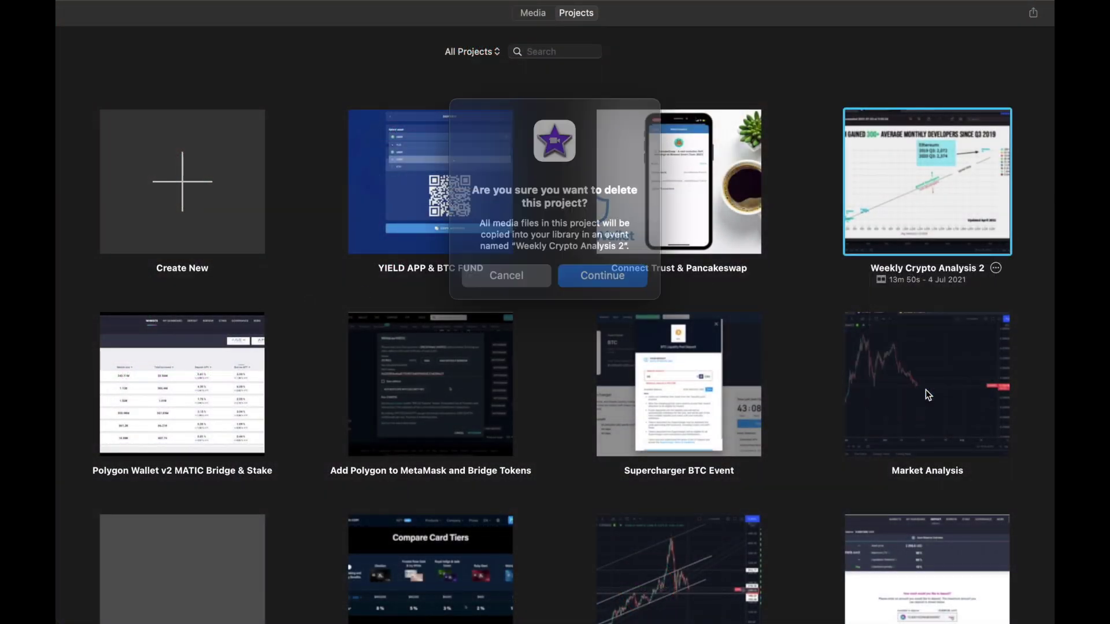
pyautogui.click(613, 266)
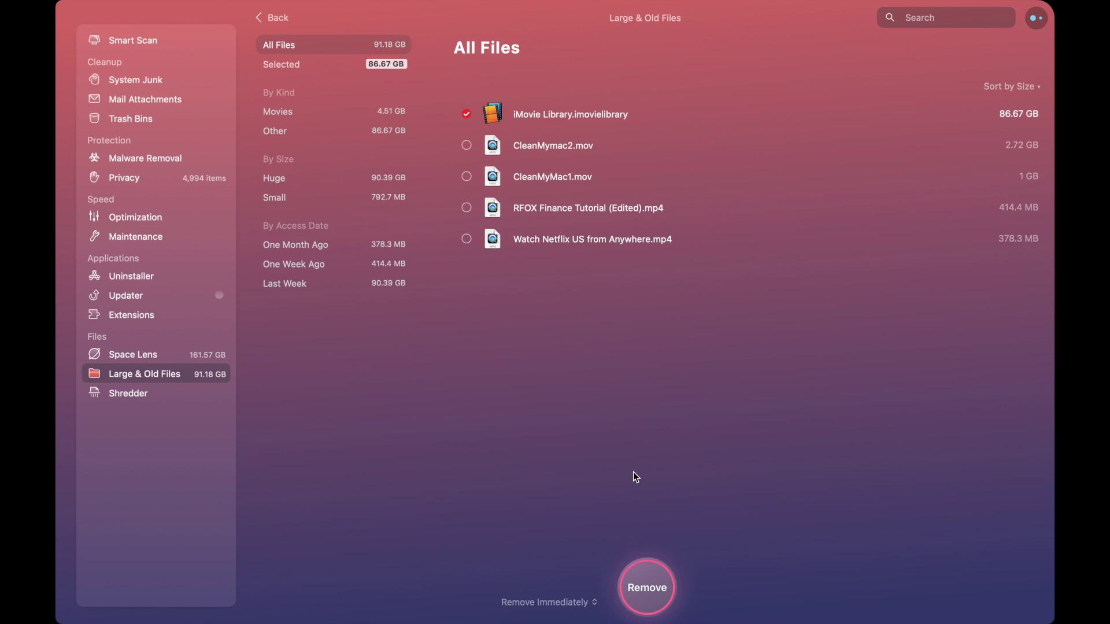
# - Remove the 86.67 GB iMovie Library and review the remaining large files
pyautogui.click(655, 589)
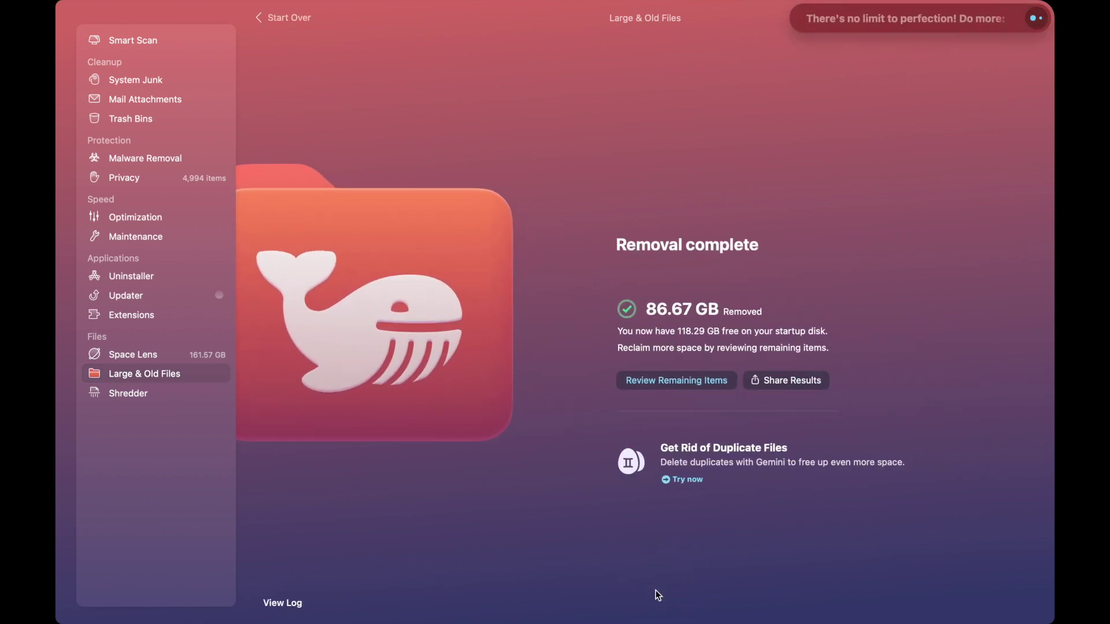
pyautogui.click(676, 379)
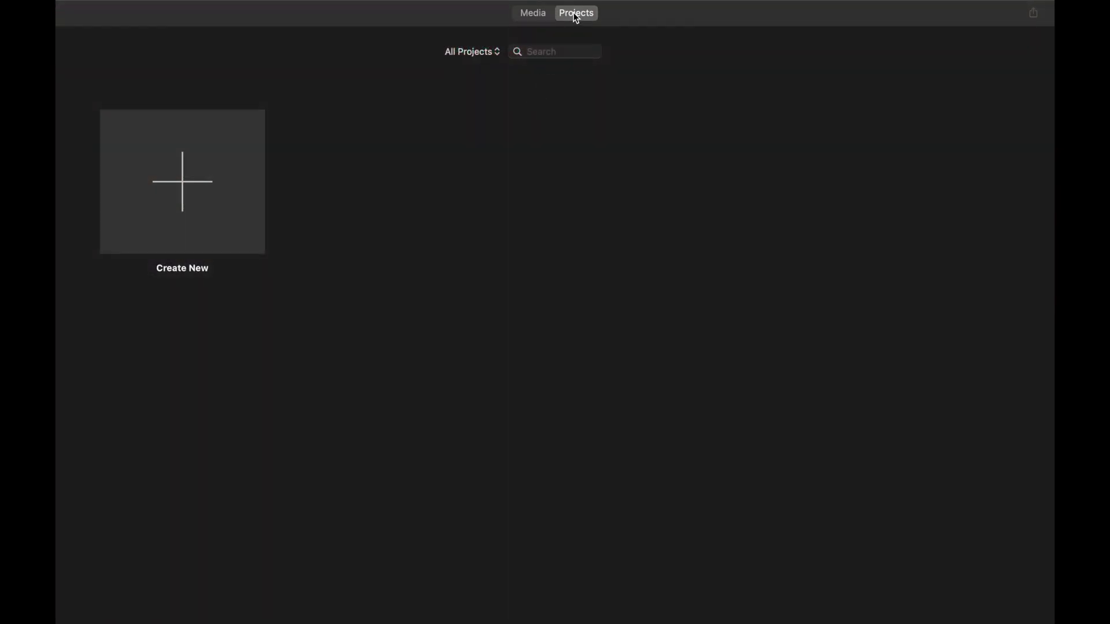
pyautogui.click(532, 14)
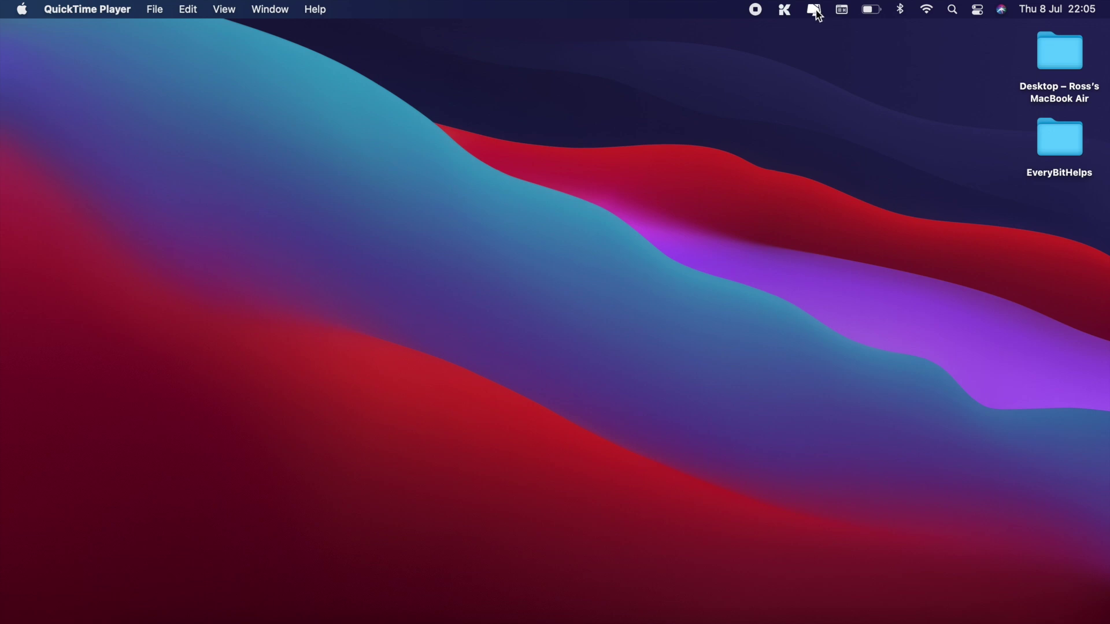
# - Check the Mac's status in the CleanMyMac menu bar overview and open Preferences from its gear menu
pyautogui.click(815, 10)
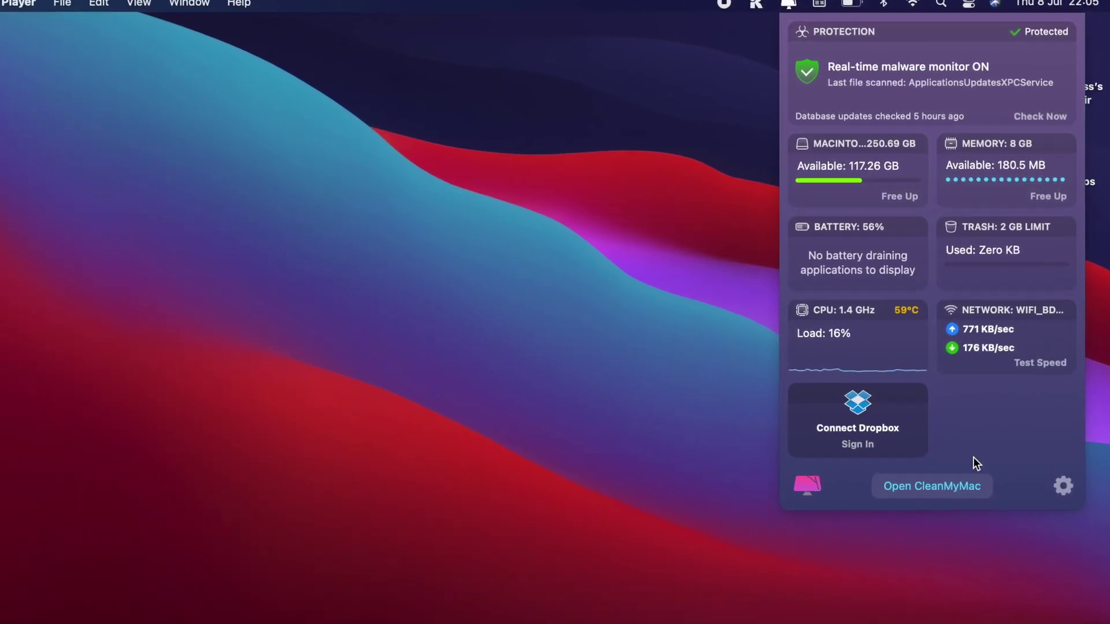
pyautogui.click(1074, 492)
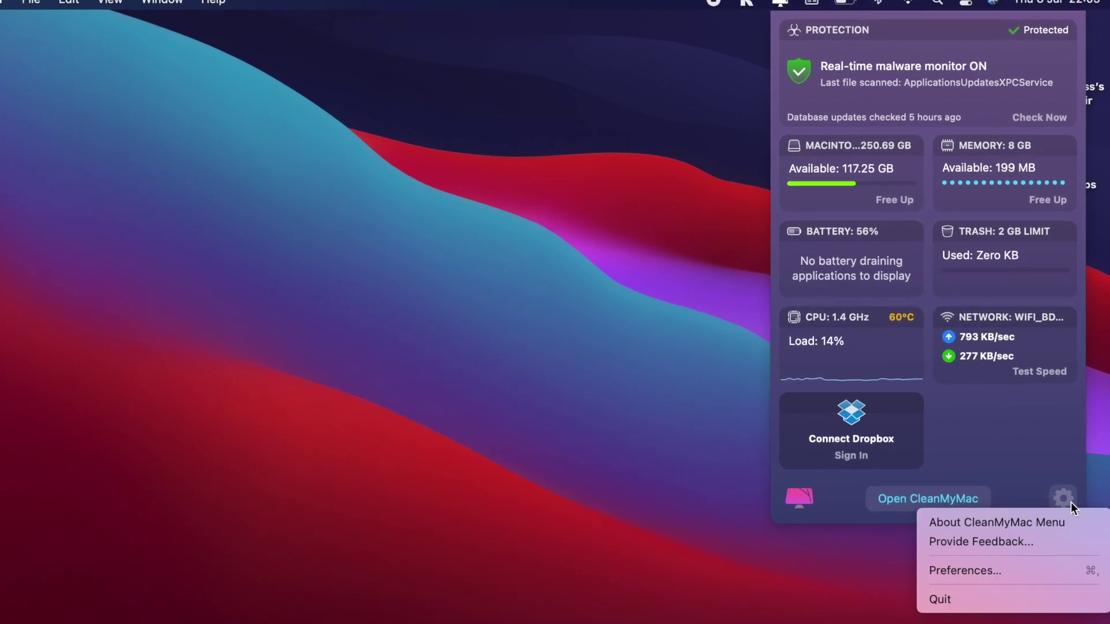
pyautogui.click(1011, 579)
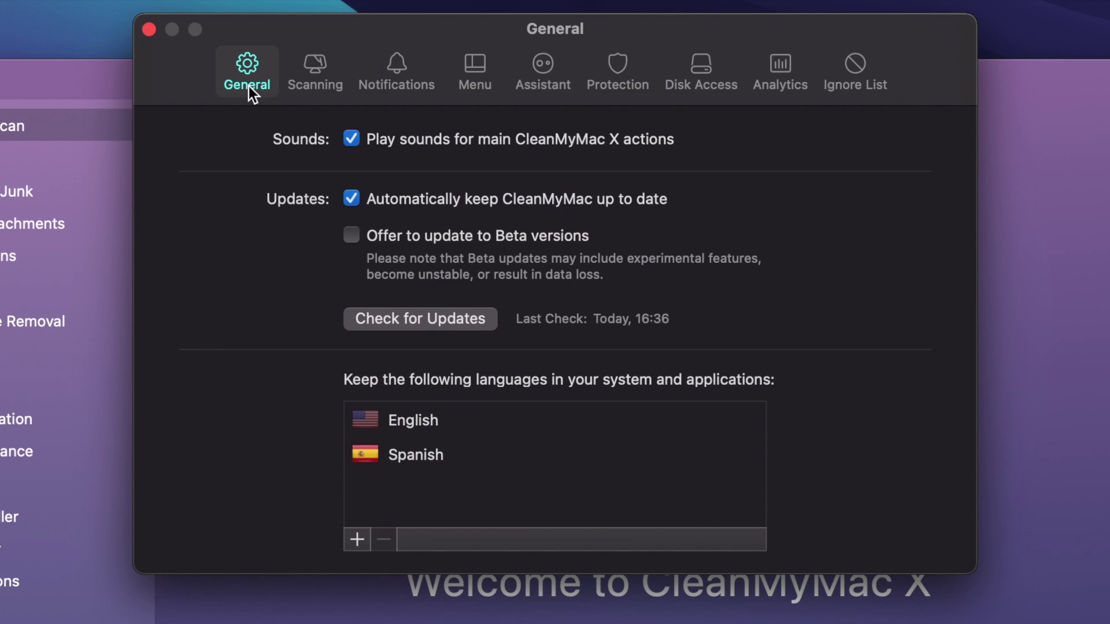
# - Show the Scanning settings, then the Notifications settings with weekly Smart Scan reminders and a 20 GB warning
pyautogui.click(315, 85)
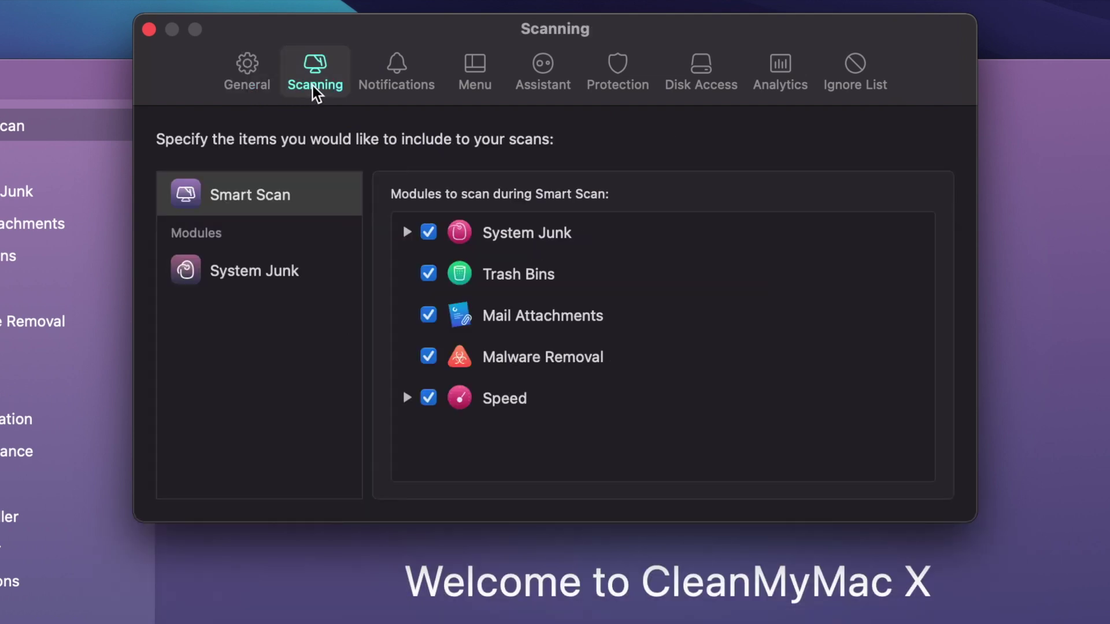
pyautogui.click(382, 82)
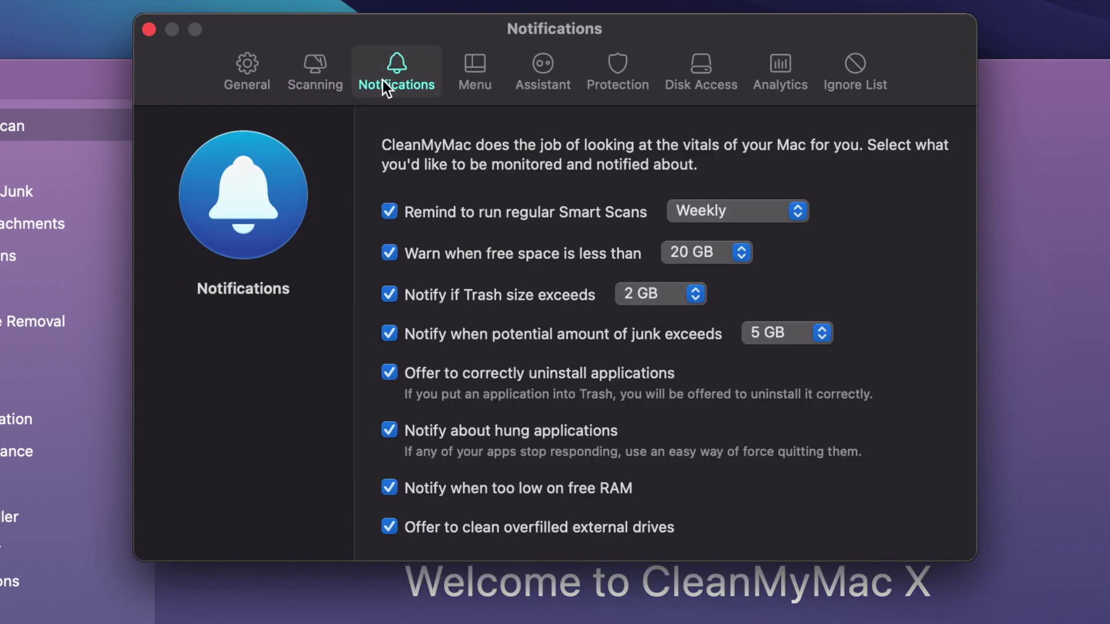